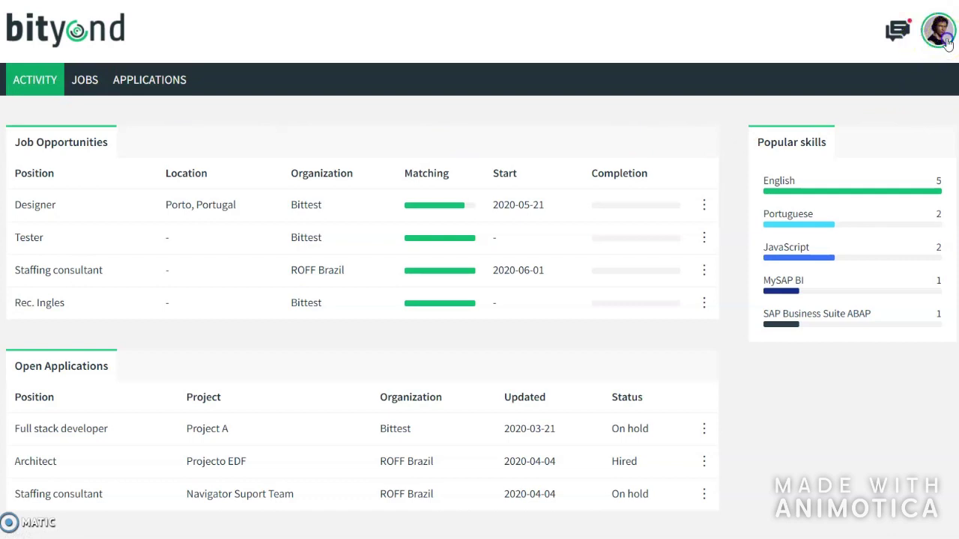
Open the management area of the Bittest organization and look over its recent applications and open jobs
click(948, 43)
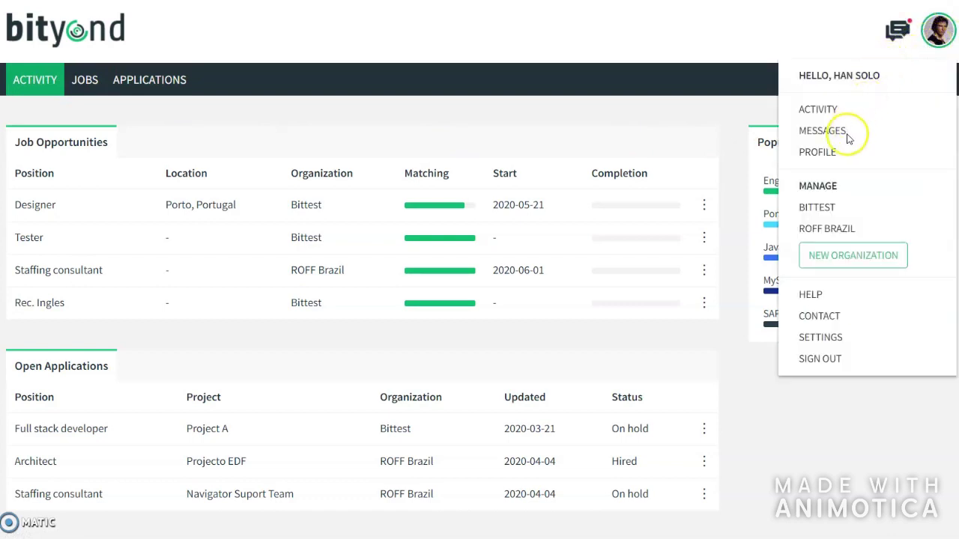
click(819, 209)
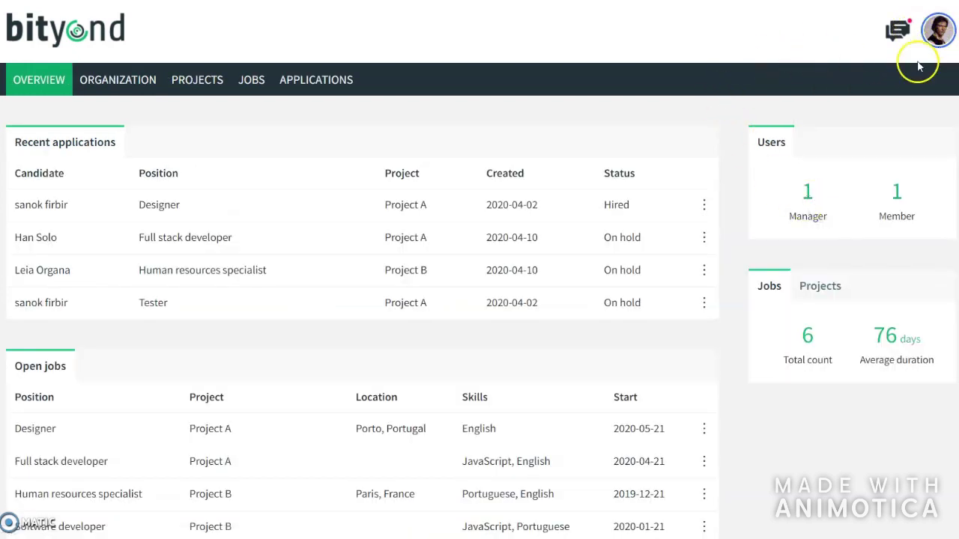
scroll(164, 274, down, 3)
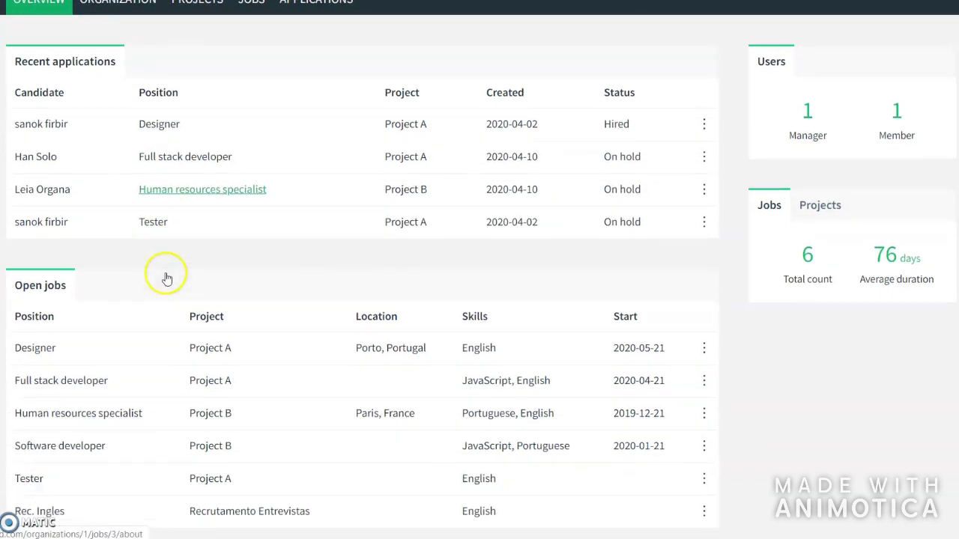
scroll(167, 277, up, 3)
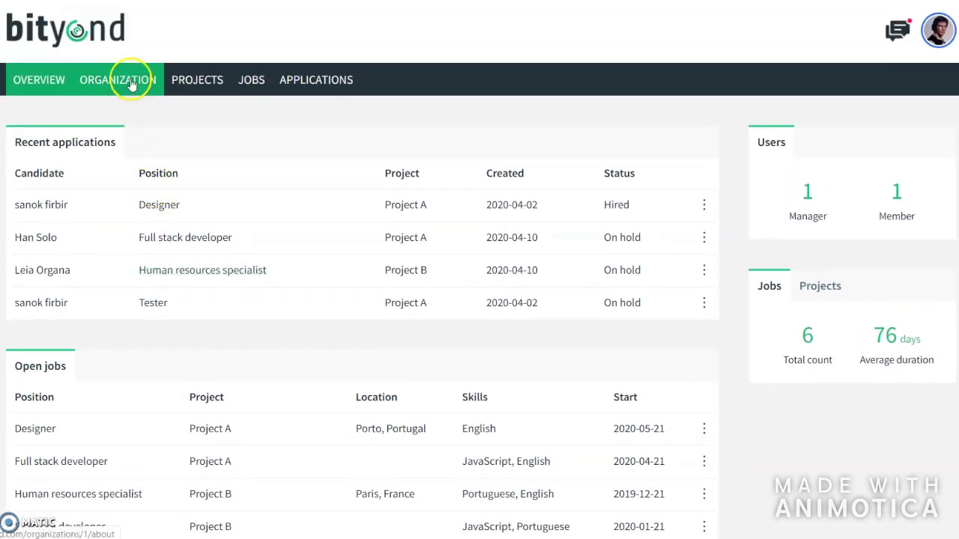
Open Bittest's organization details and check which actions are available for the organization
click(130, 84)
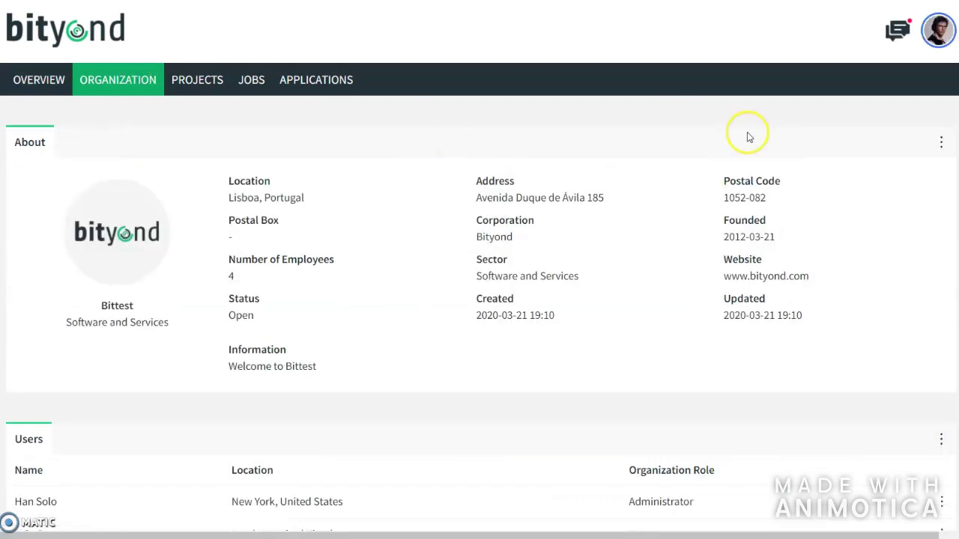
click(943, 145)
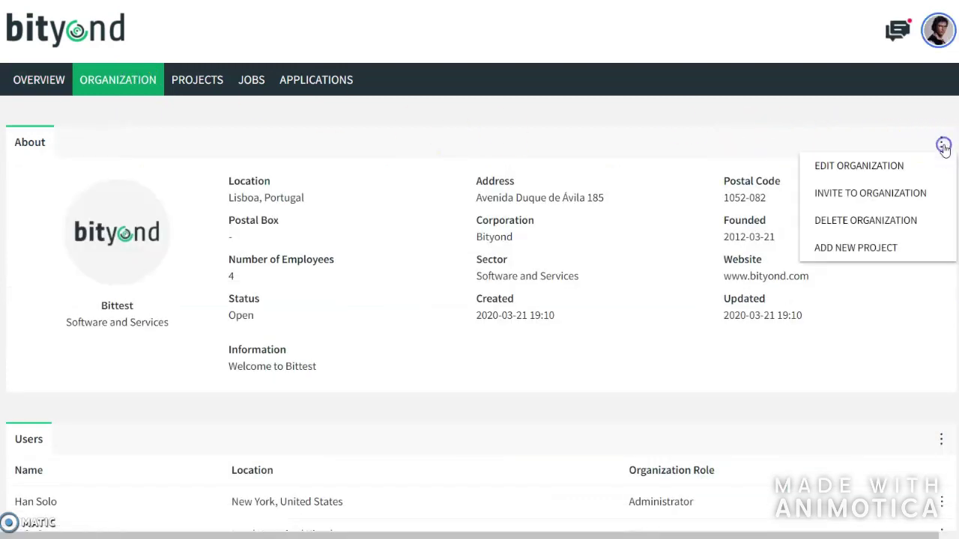
click(885, 287)
Check the actions available for the organization's Users list and for the administrator's entry in it
scroll(884, 287, down, 2)
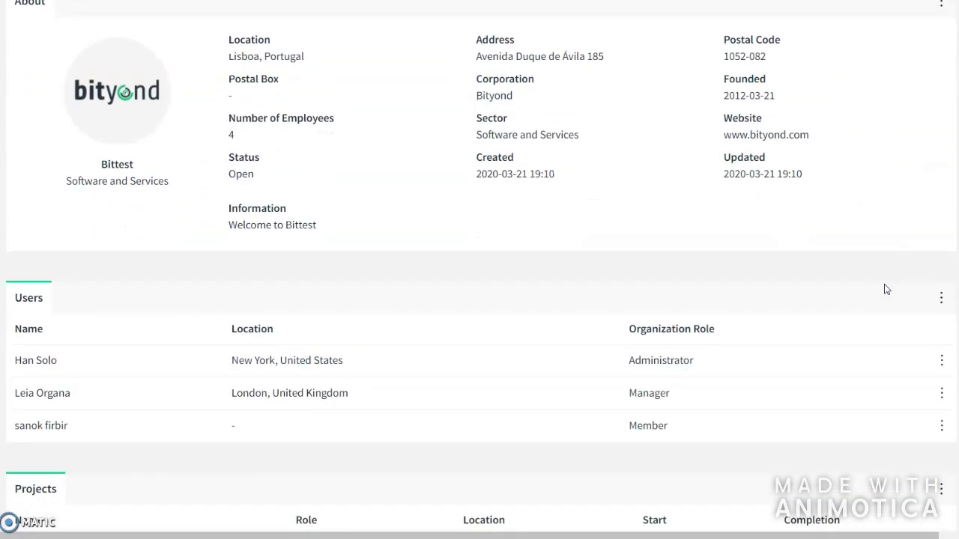
click(941, 297)
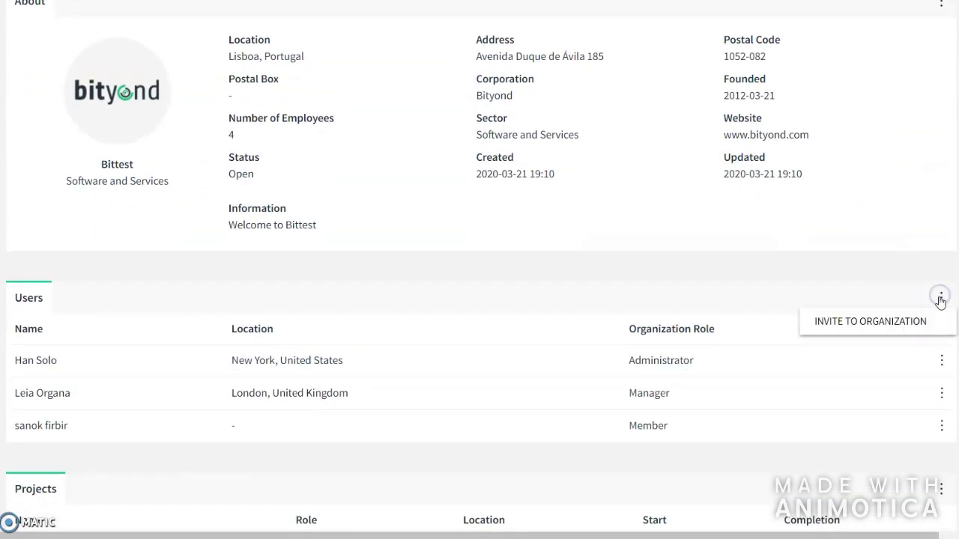
scroll(878, 337, down, 1)
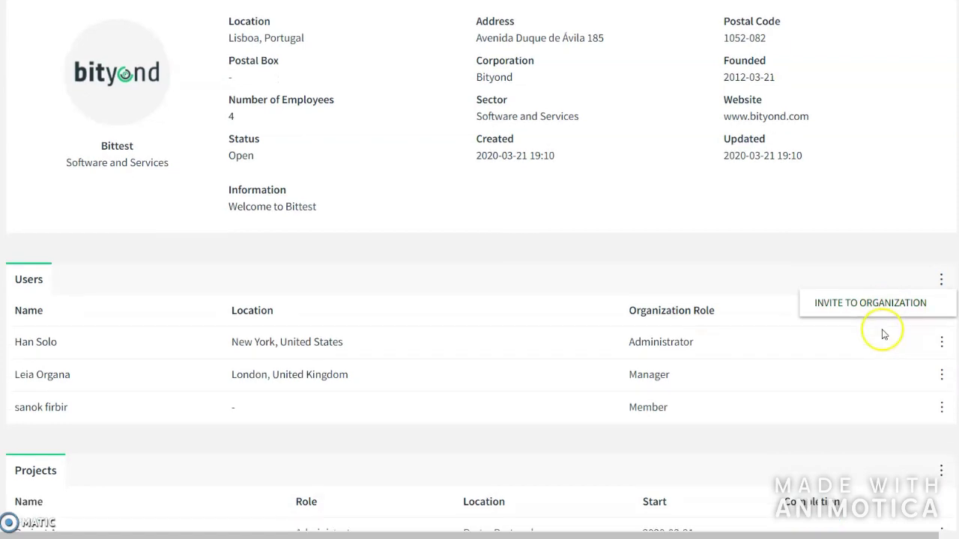
click(882, 332)
scroll(880, 330, down, 1)
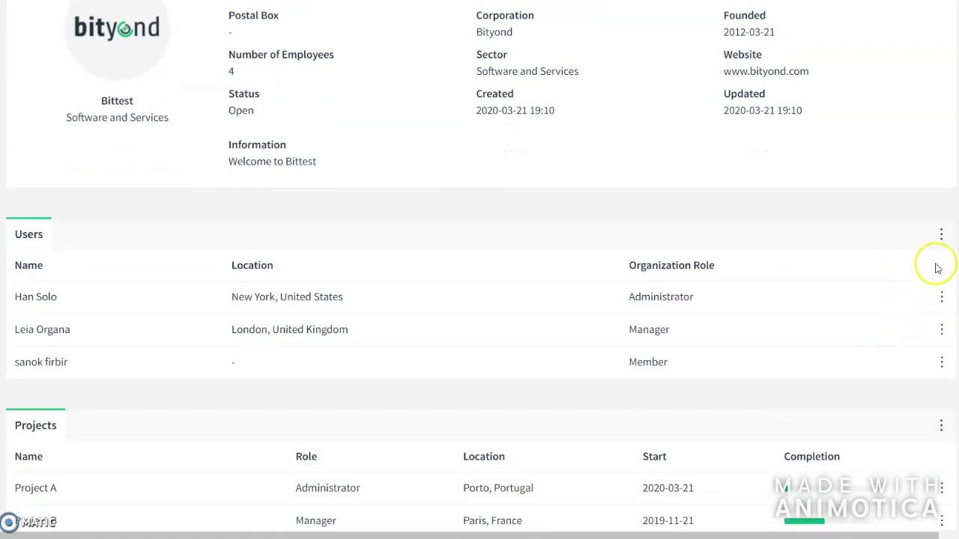
click(942, 300)
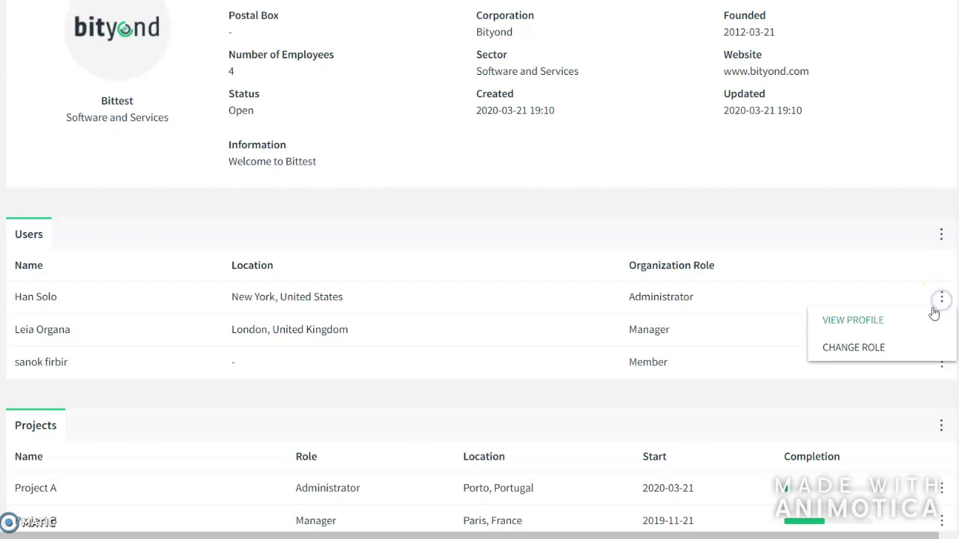
Start an invitation to the organization with a sample e-mail address, view the role choices, and close it without sending
click(942, 235)
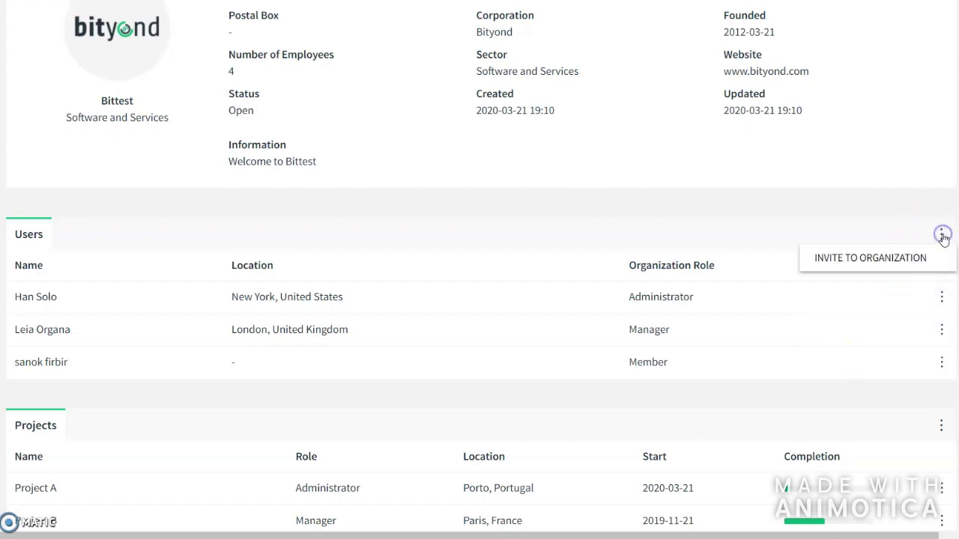
click(902, 259)
click(494, 337)
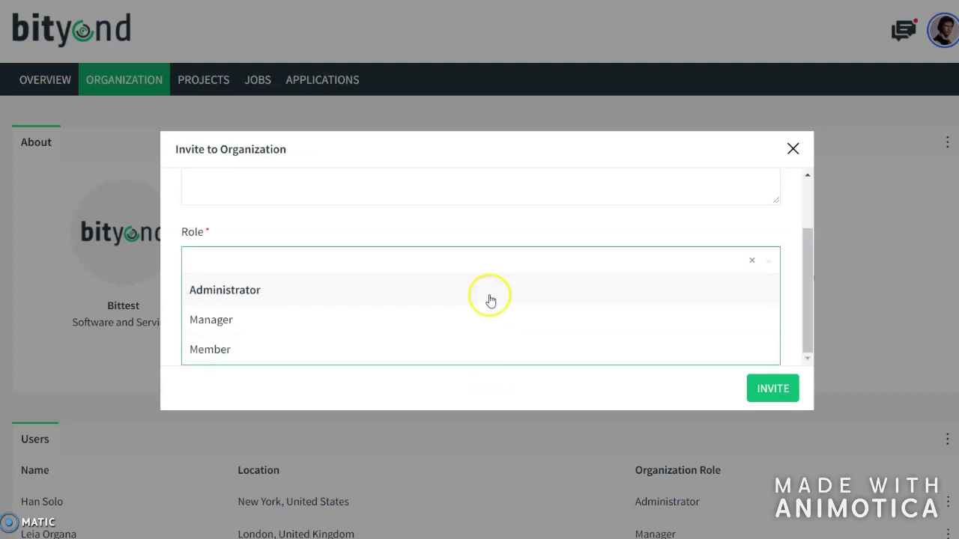
scroll(452, 261, up, 2)
click(425, 245)
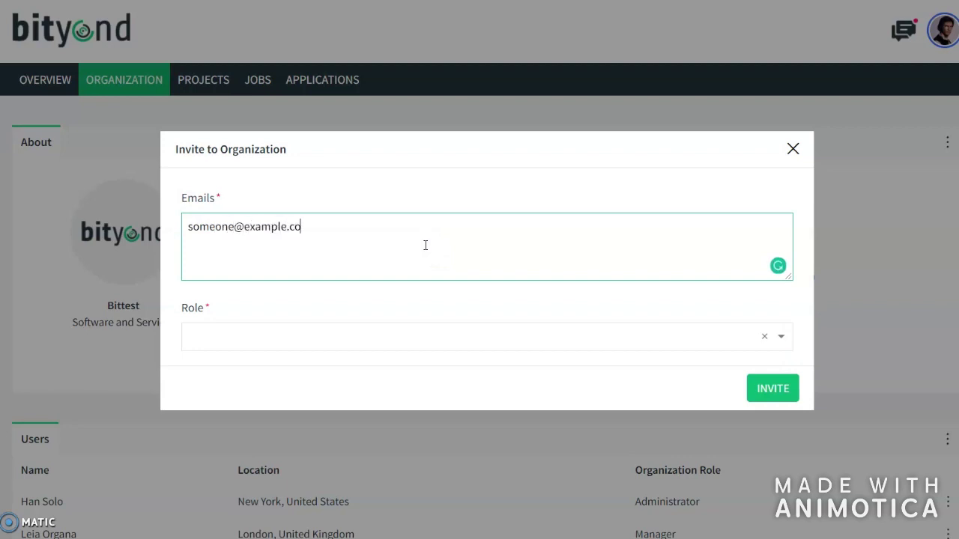
click(366, 346)
scroll(367, 349, down, 2)
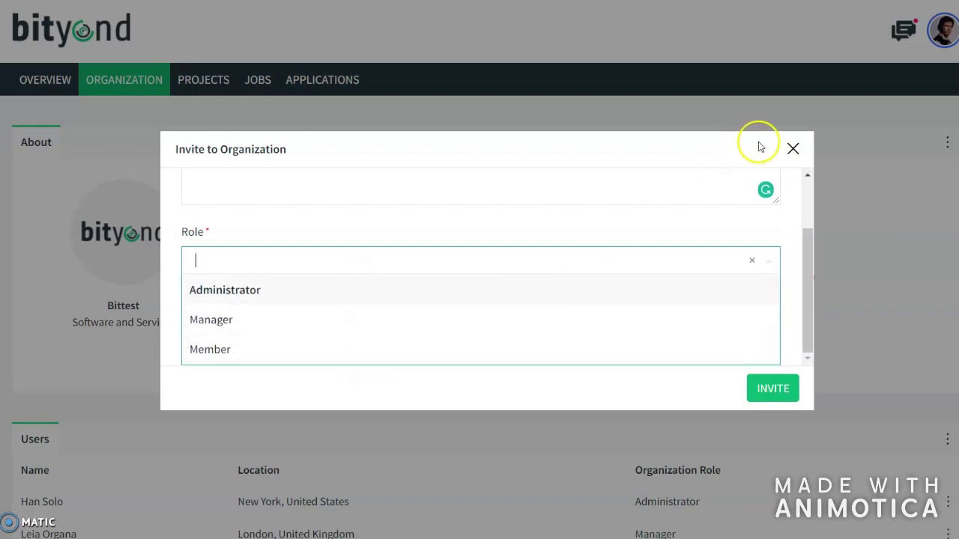
click(789, 152)
Open the organization's projects list and check the actions available for the list and for Project A
scroll(675, 380, down, 4)
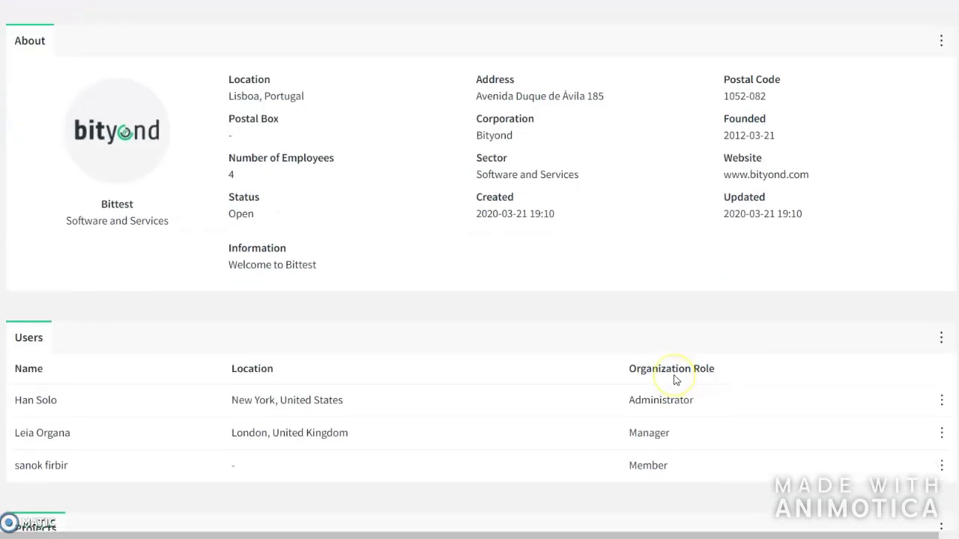
scroll(674, 379, down, 1)
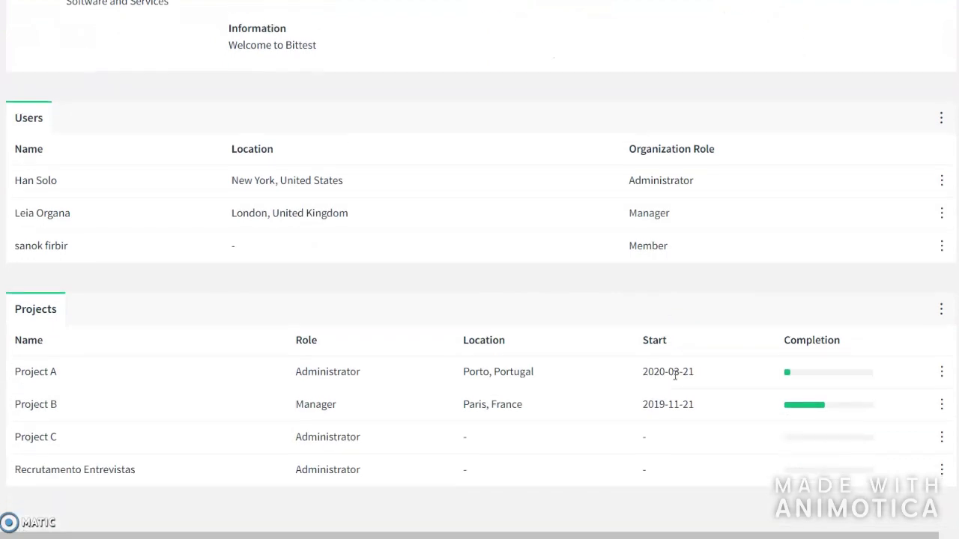
scroll(650, 369, up, 5)
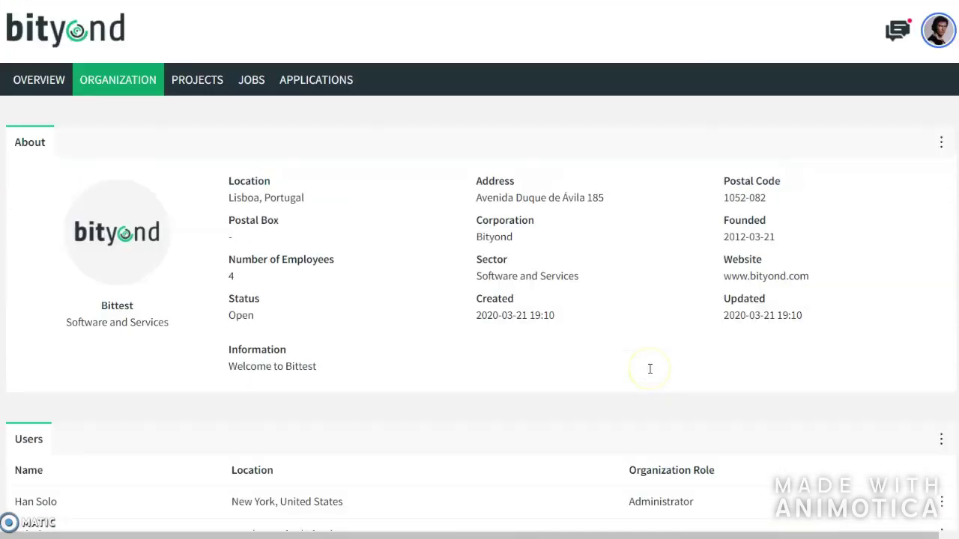
click(197, 81)
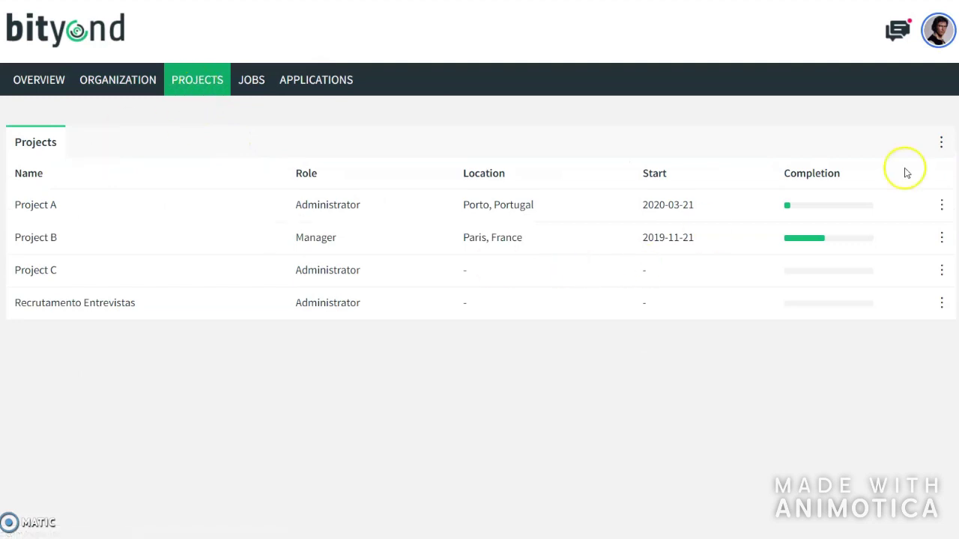
click(942, 142)
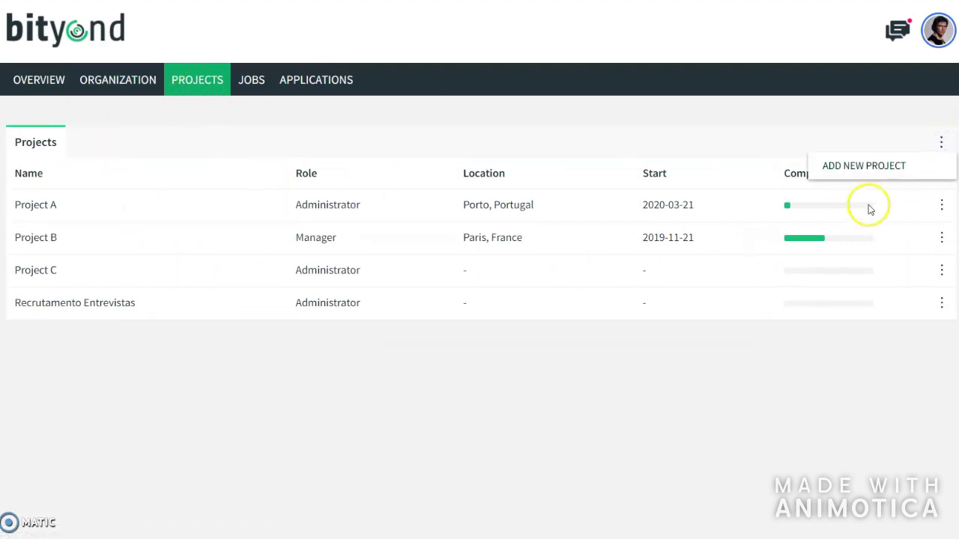
click(938, 202)
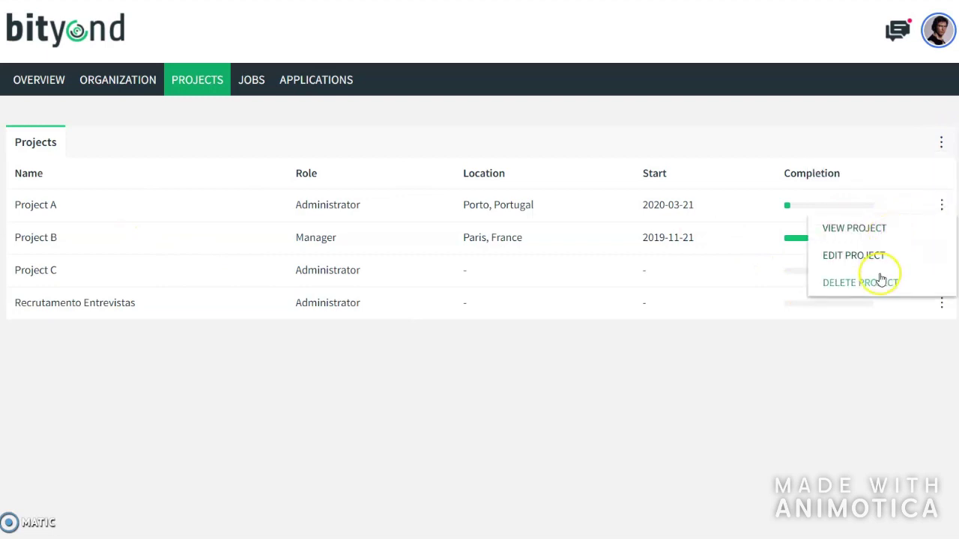
Open Project A and review its details, users and jobs
click(34, 206)
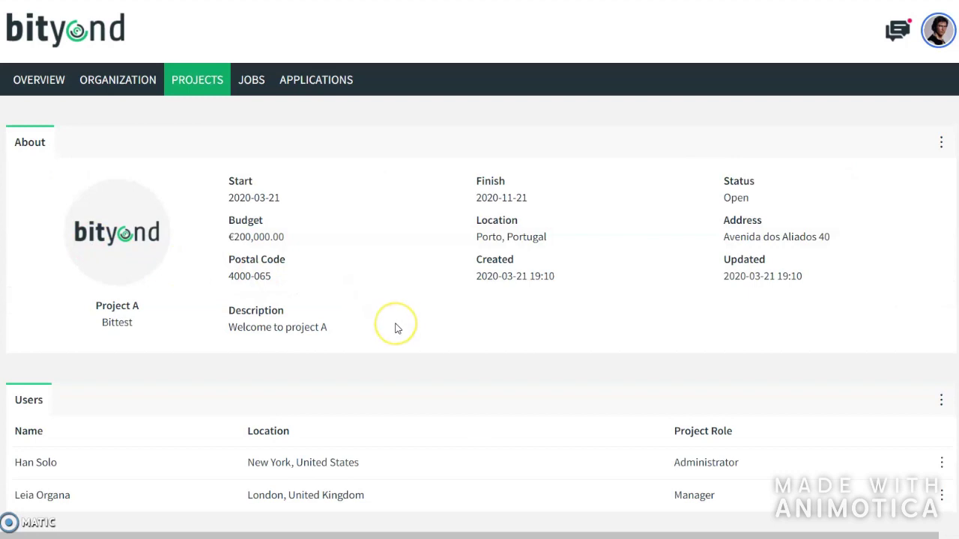
scroll(396, 324, down, 2)
scroll(396, 327, down, 1)
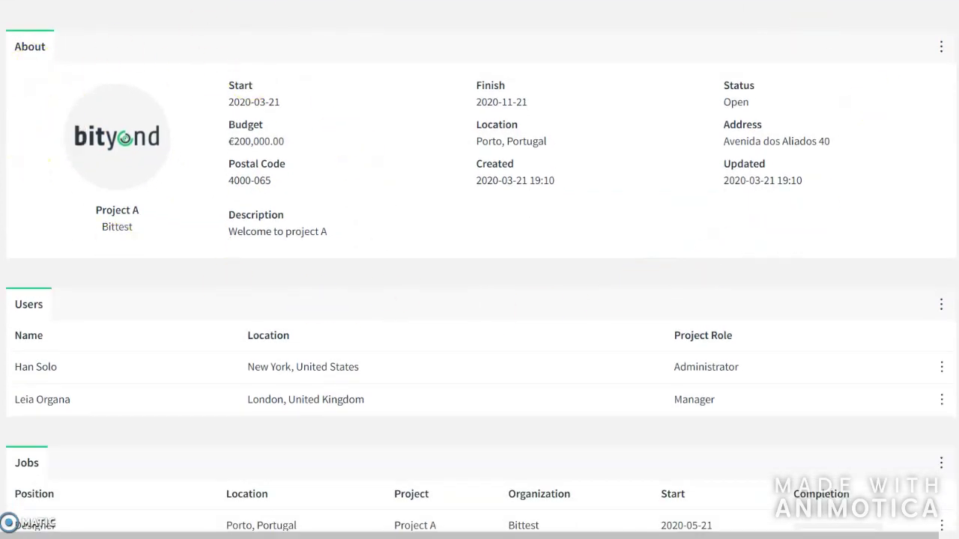
scroll(481, 266, down, 3)
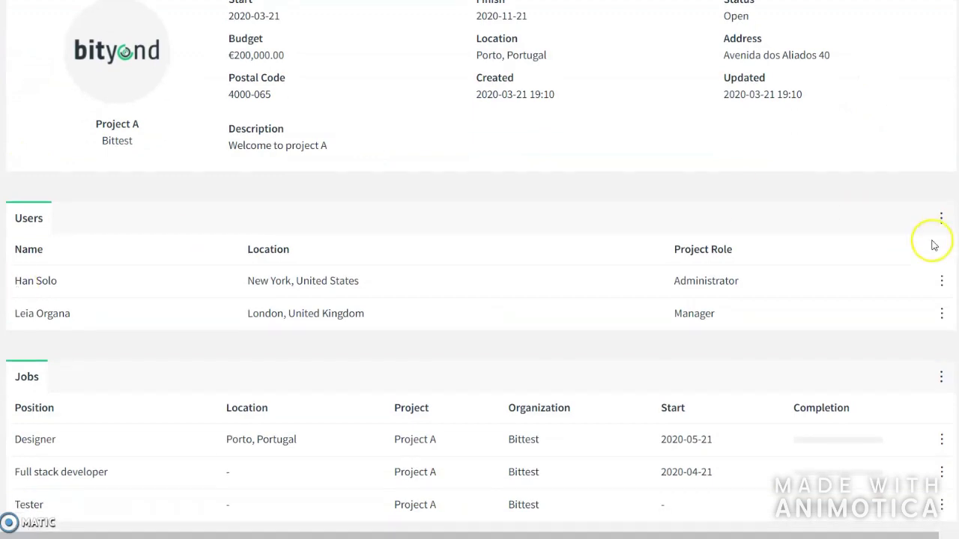
Start an invitation to Project A with a sample e-mail address, view the role choices, and close it without sending
click(941, 222)
click(896, 243)
click(436, 254)
text(example.com)
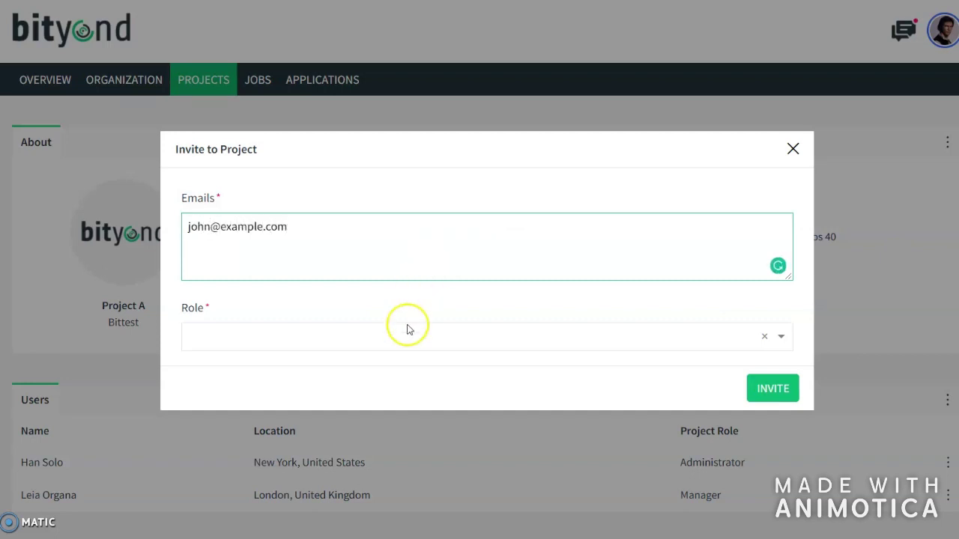
click(408, 330)
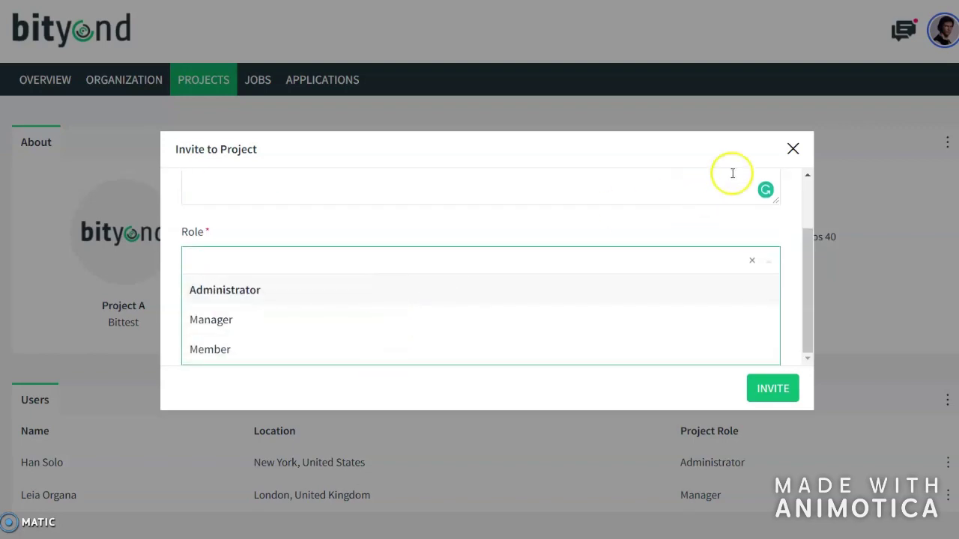
click(792, 149)
Check the actions available for Project A's administrator, its Jobs list and the Designer job
scroll(845, 349, down, 3)
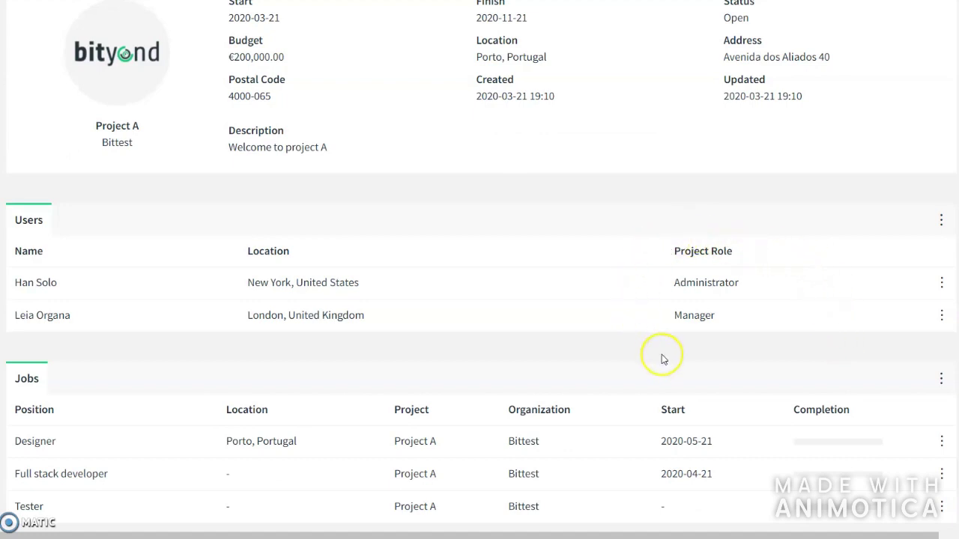
click(941, 283)
click(733, 367)
scroll(733, 371, down, 1)
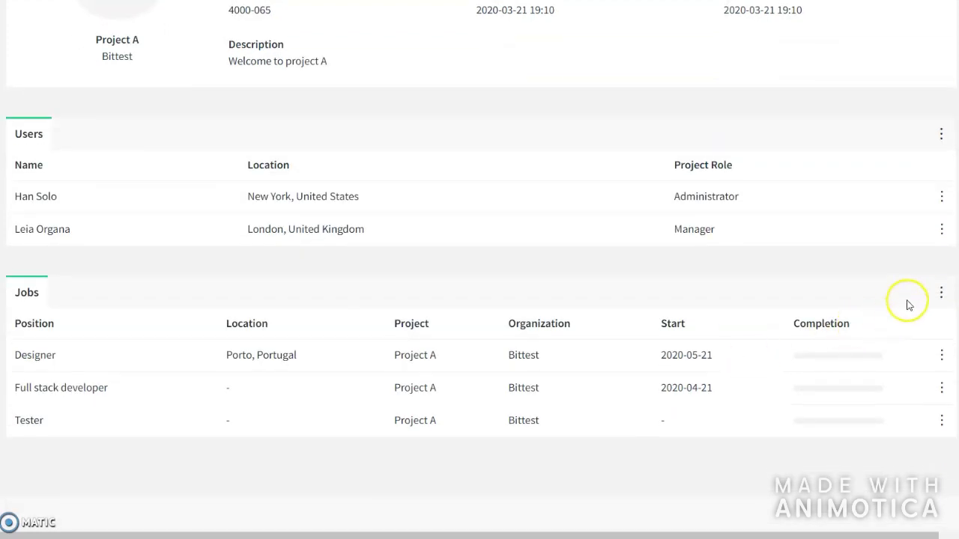
click(941, 296)
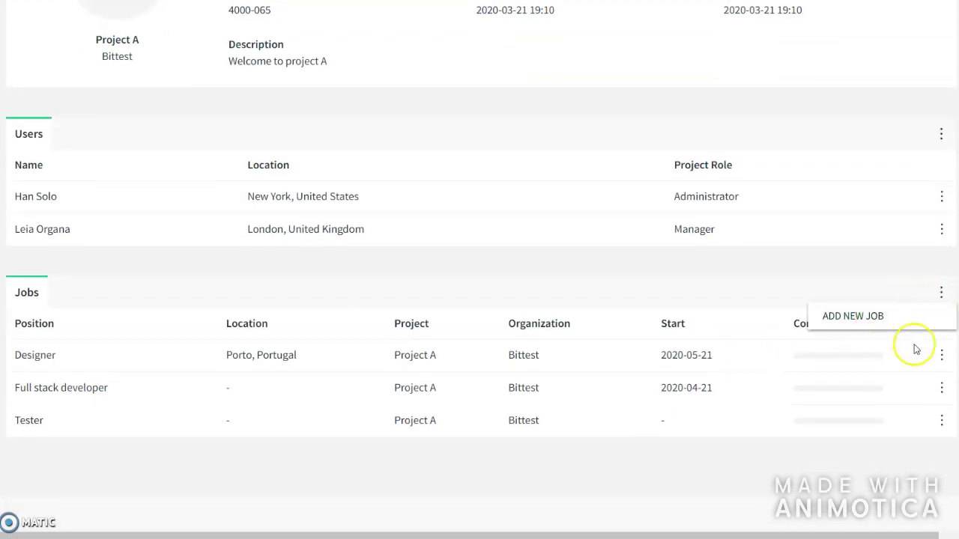
click(942, 357)
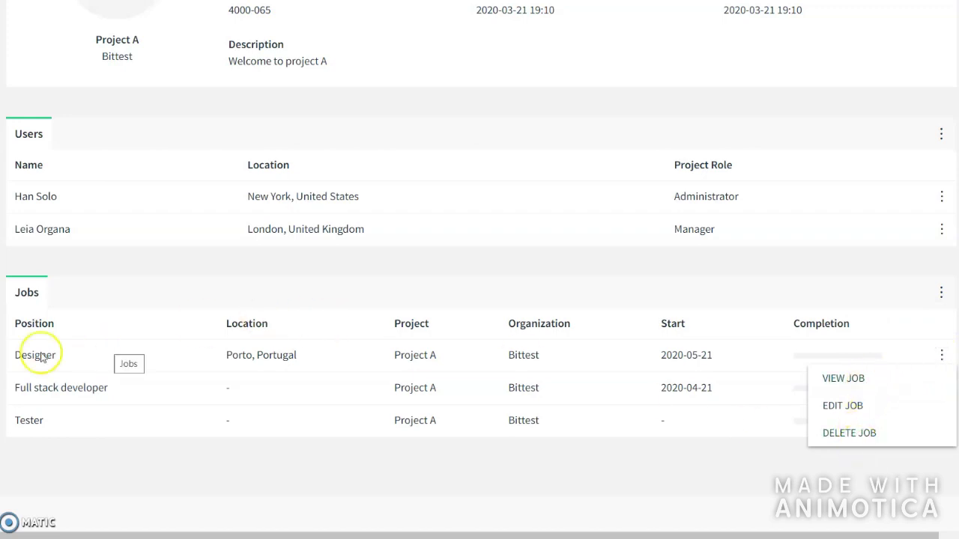
Open the Designer job from the organization's jobs list and view its details and available actions
scroll(224, 243, up, 4)
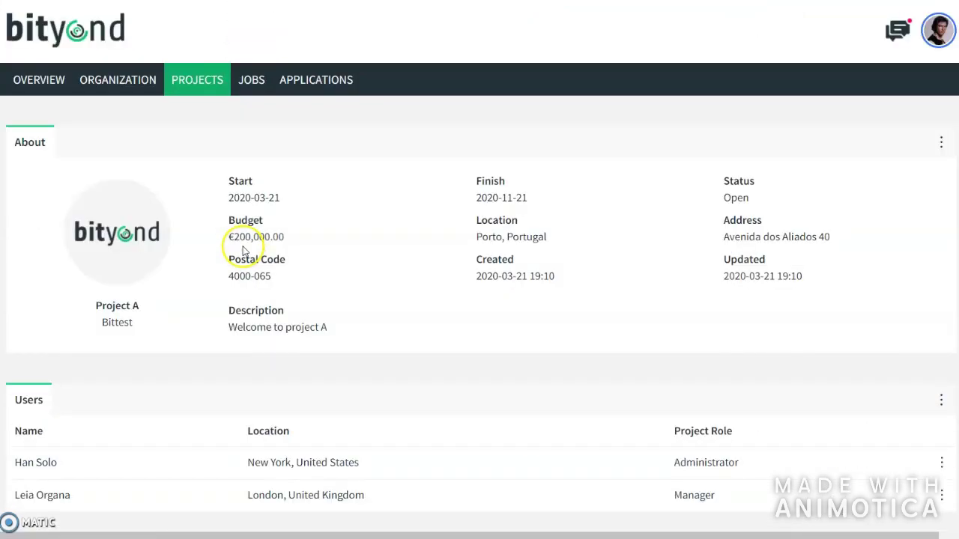
click(260, 88)
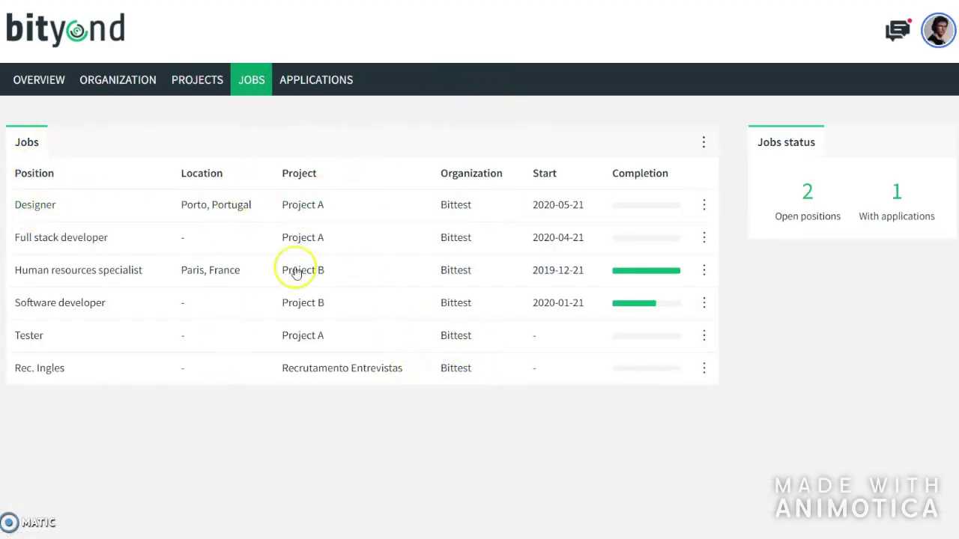
click(23, 205)
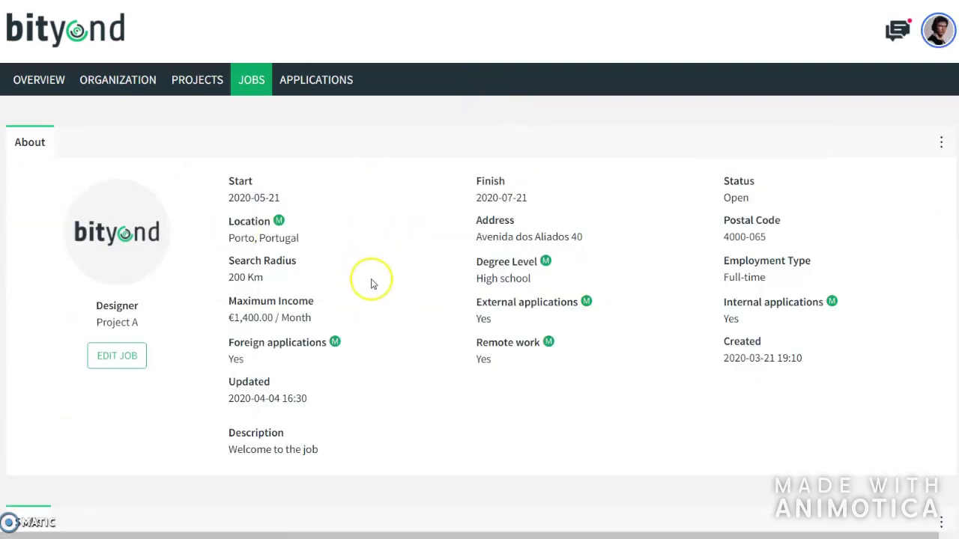
scroll(368, 281, down, 1)
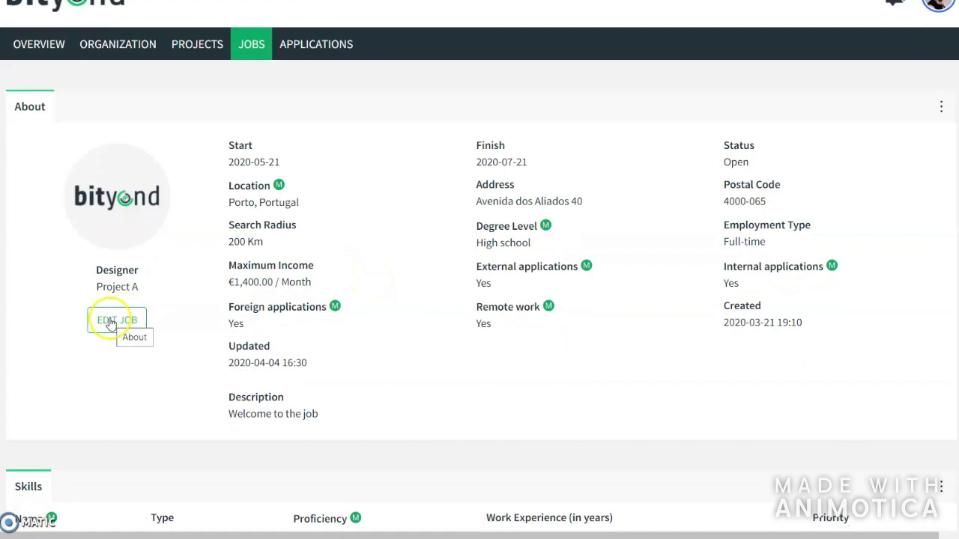
click(940, 107)
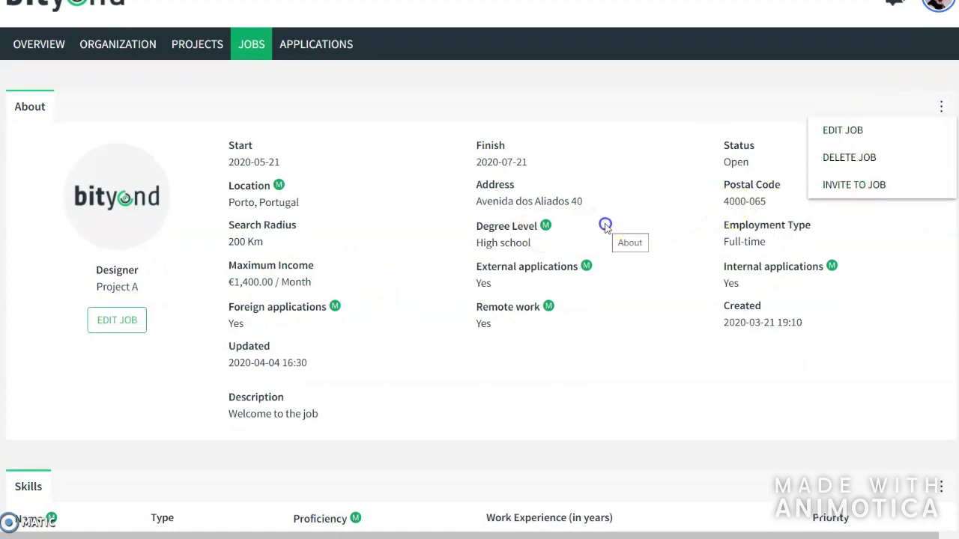
Draft an invitation to the Designer job with a sample e-mail address and a message asking them to apply, and close it without sending
click(606, 223)
scroll(606, 225, down, 2)
scroll(607, 228, up, 3)
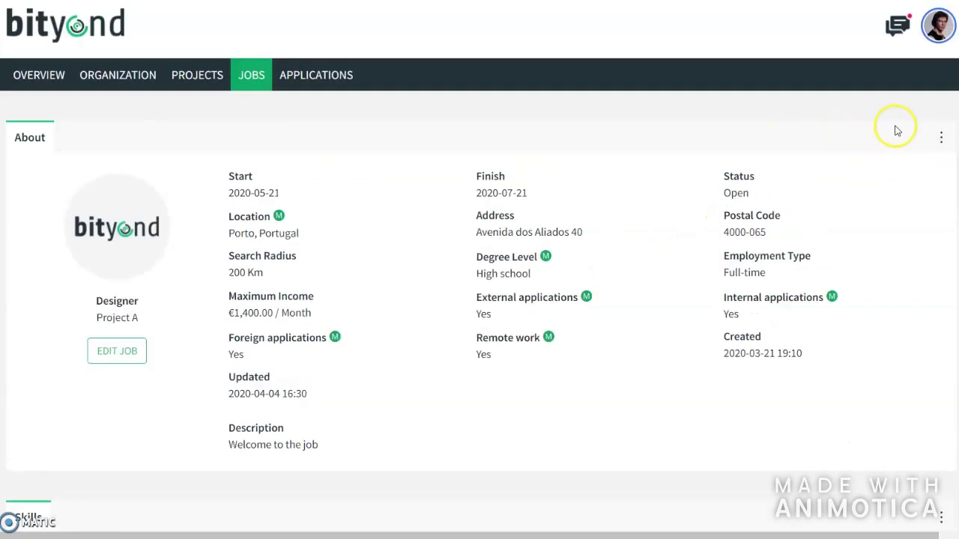
click(939, 134)
click(858, 216)
click(543, 185)
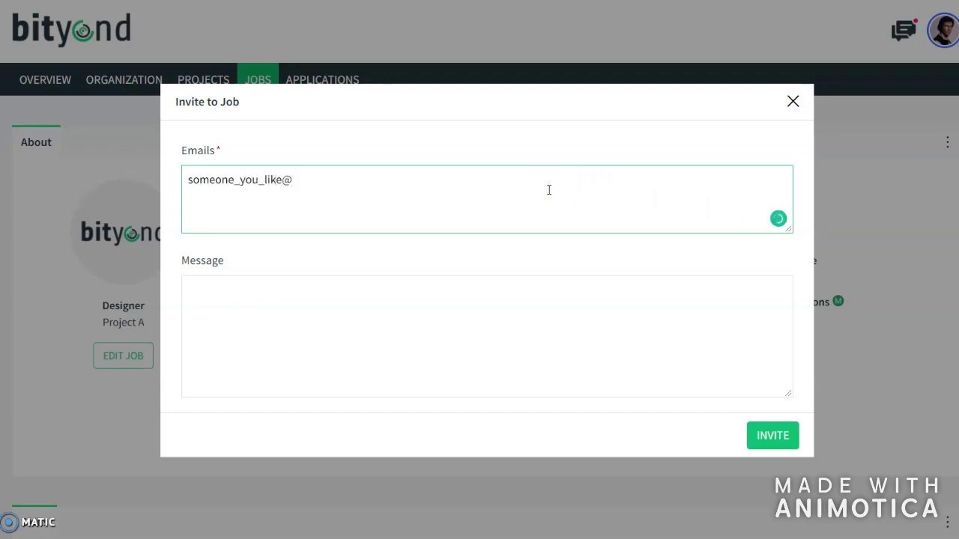
key(Tab)
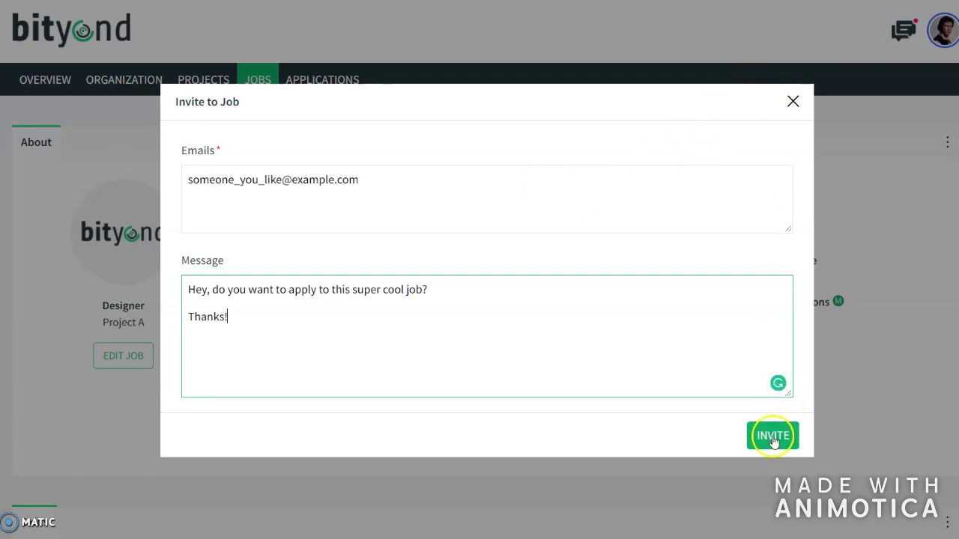
click(792, 101)
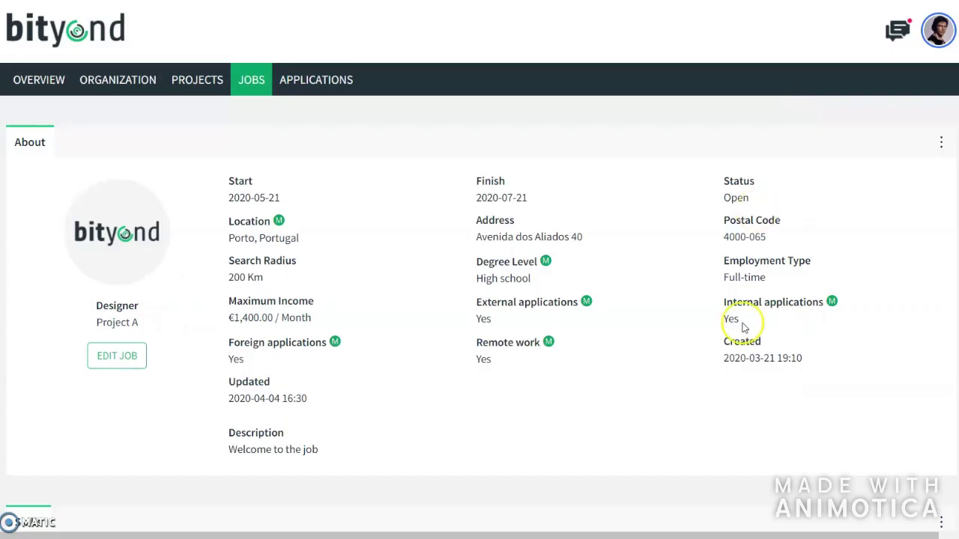
Review the Designer job's skills, matching profiles and applications, and check the actions available for the skills and the matching candidate
scroll(744, 327, down, 2)
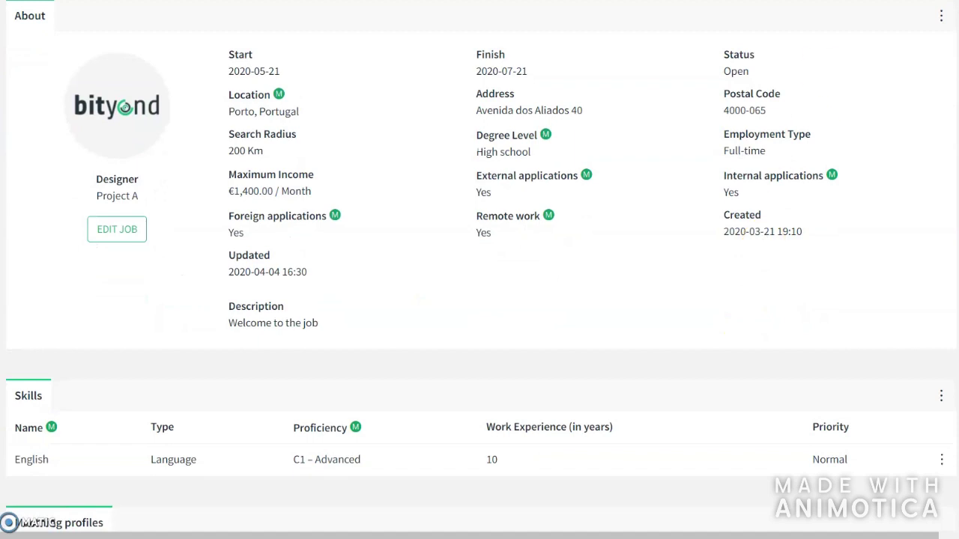
scroll(856, 328, down, 2)
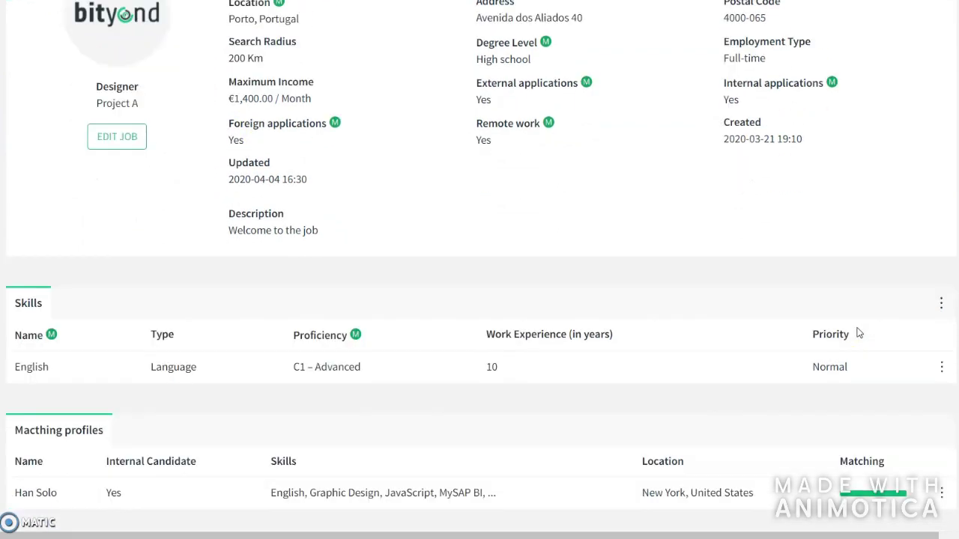
click(941, 306)
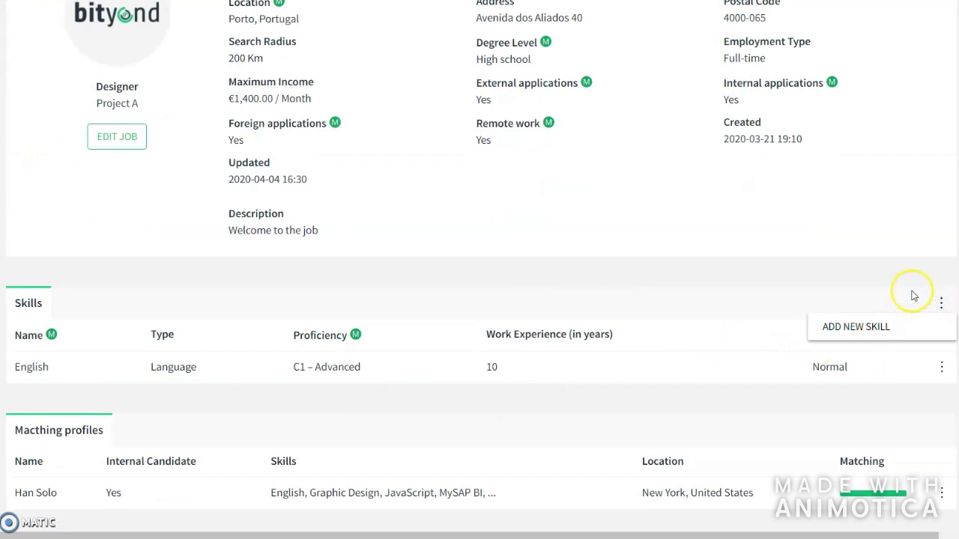
click(912, 293)
scroll(911, 293, down, 1)
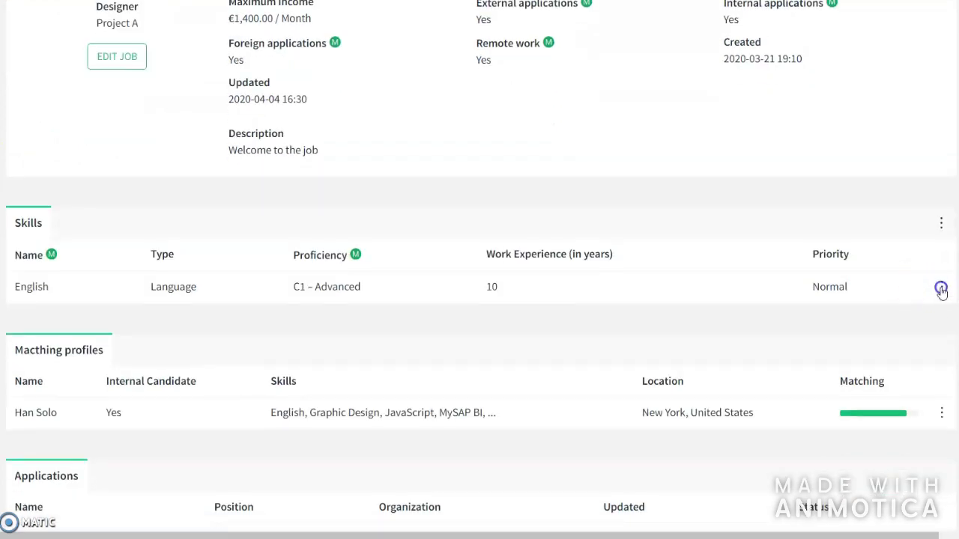
click(941, 290)
click(726, 319)
scroll(725, 321, down, 1)
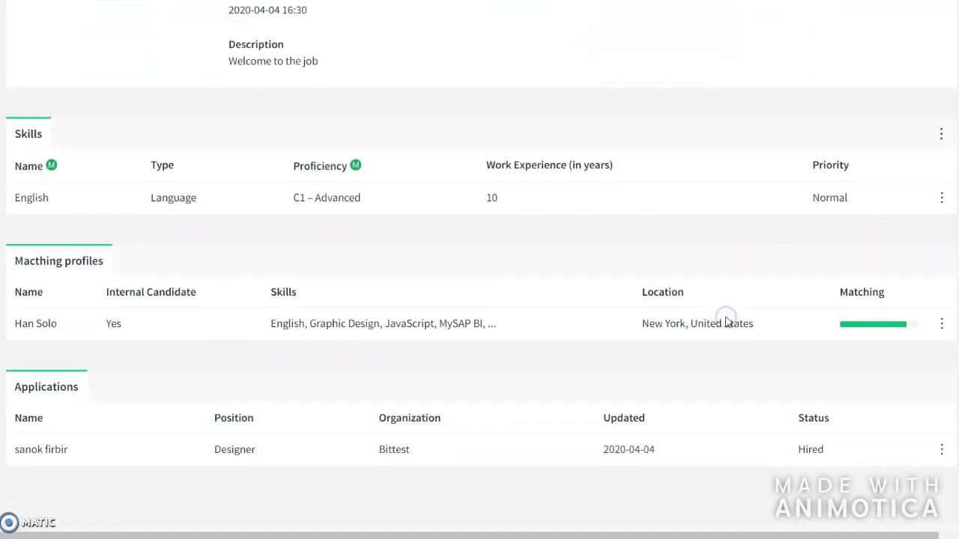
click(942, 328)
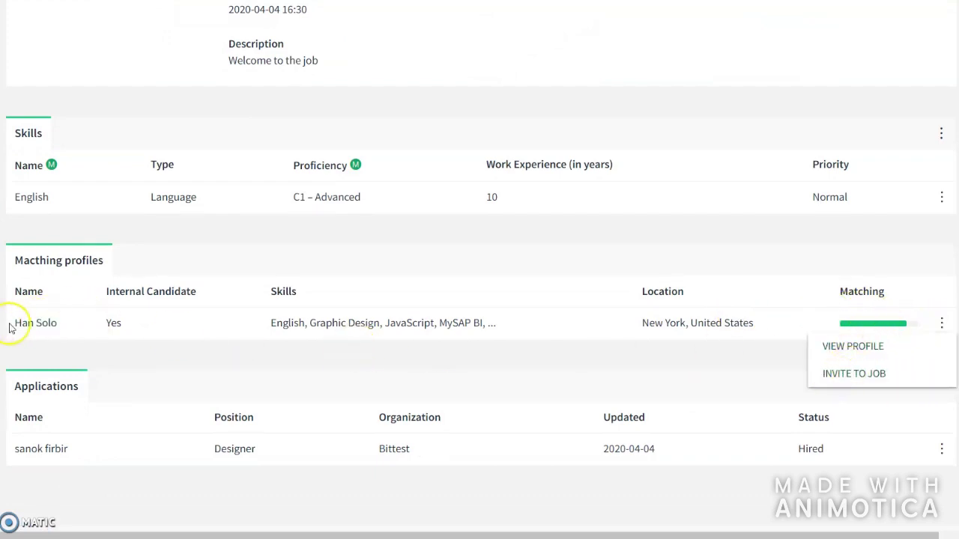
click(236, 341)
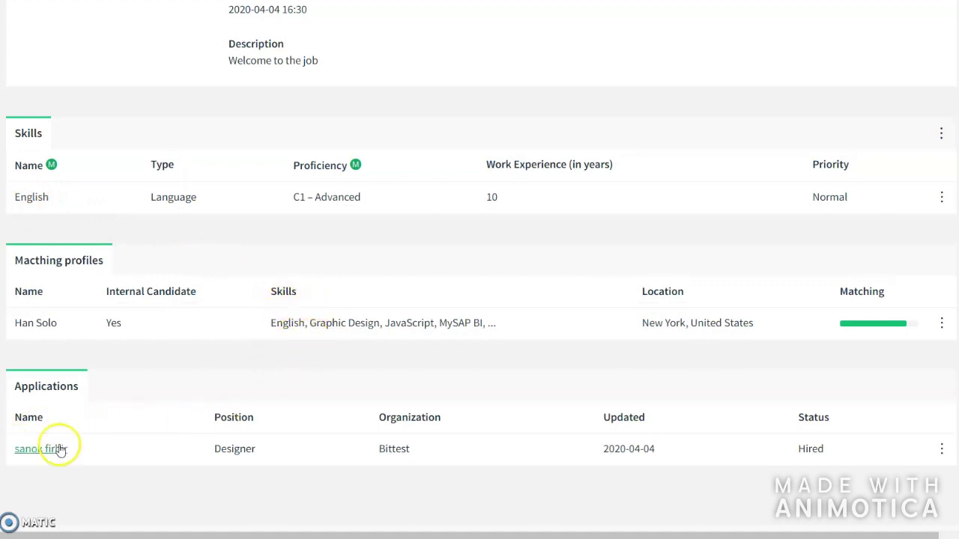
Edit the Designer job to add JavaScript to its skills, and save the update
scroll(317, 441, up, 1)
scroll(443, 399, up, 5)
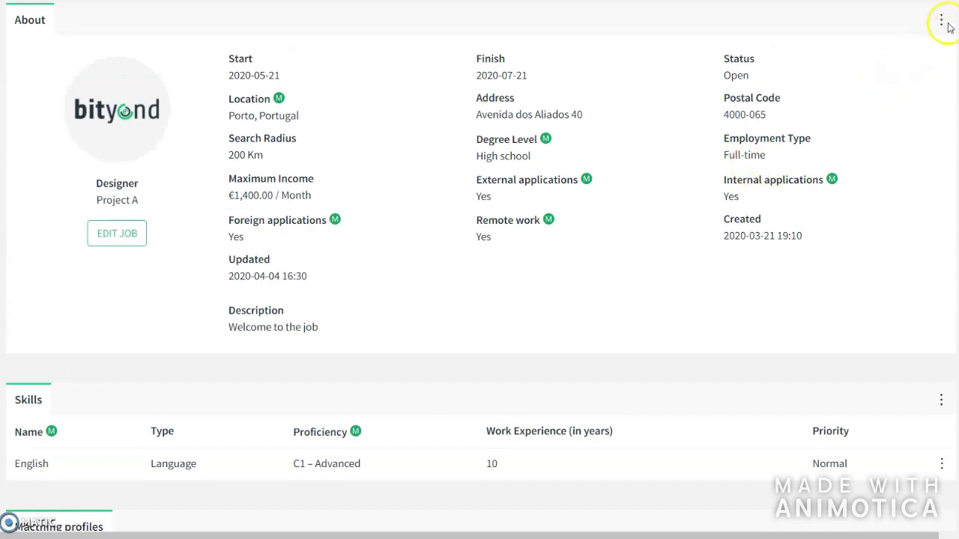
click(941, 23)
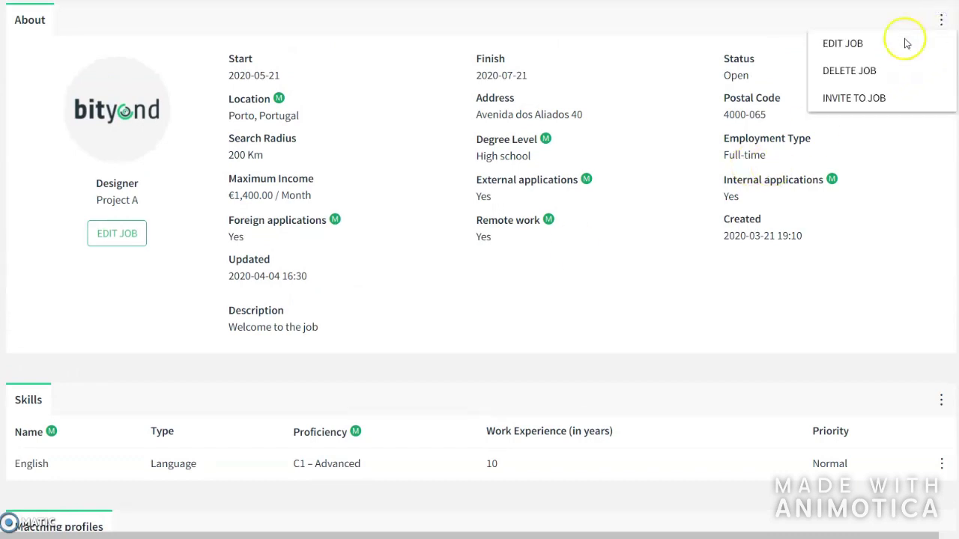
click(861, 42)
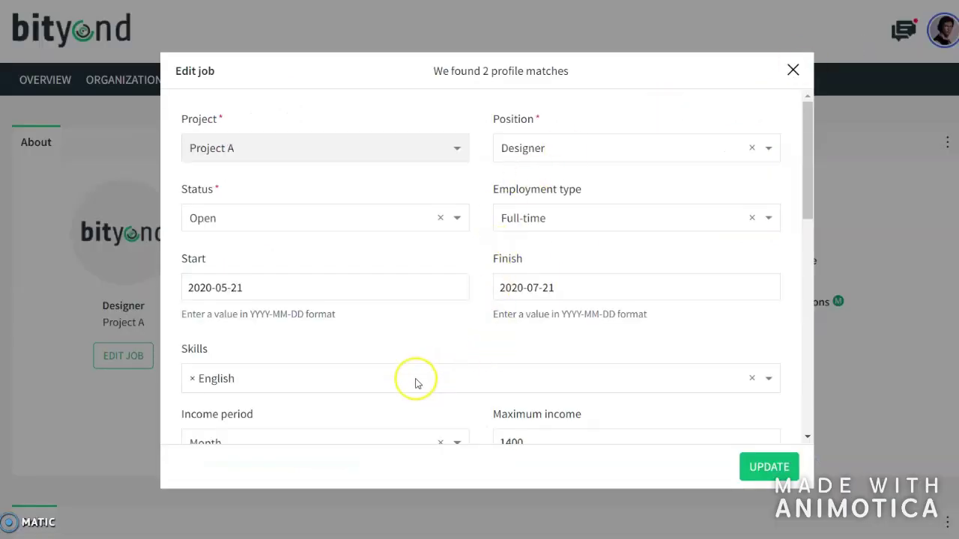
click(325, 392)
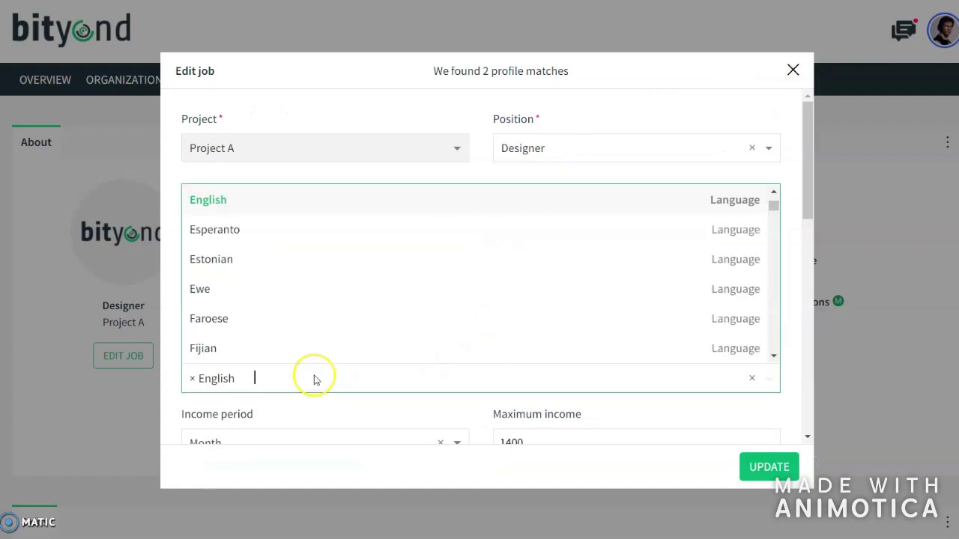
text(javasc)
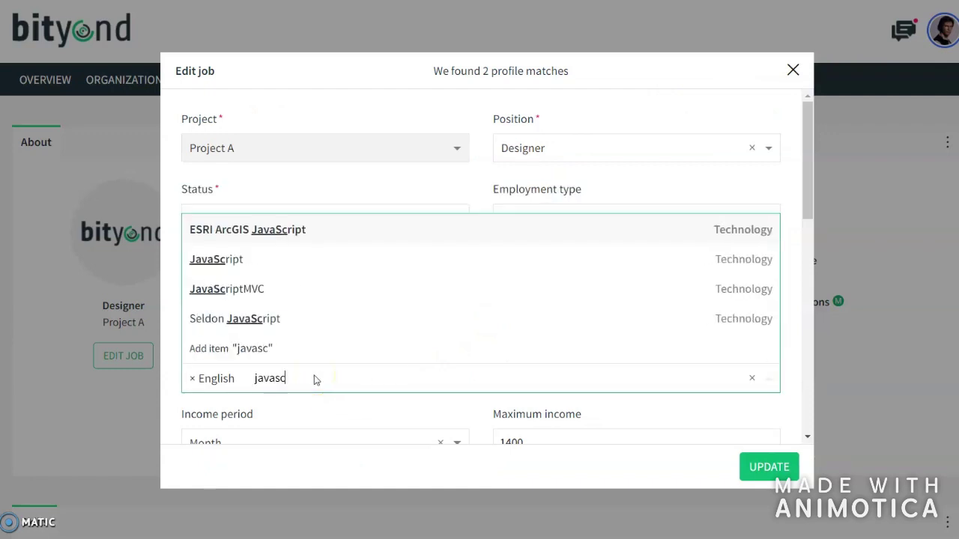
click(397, 268)
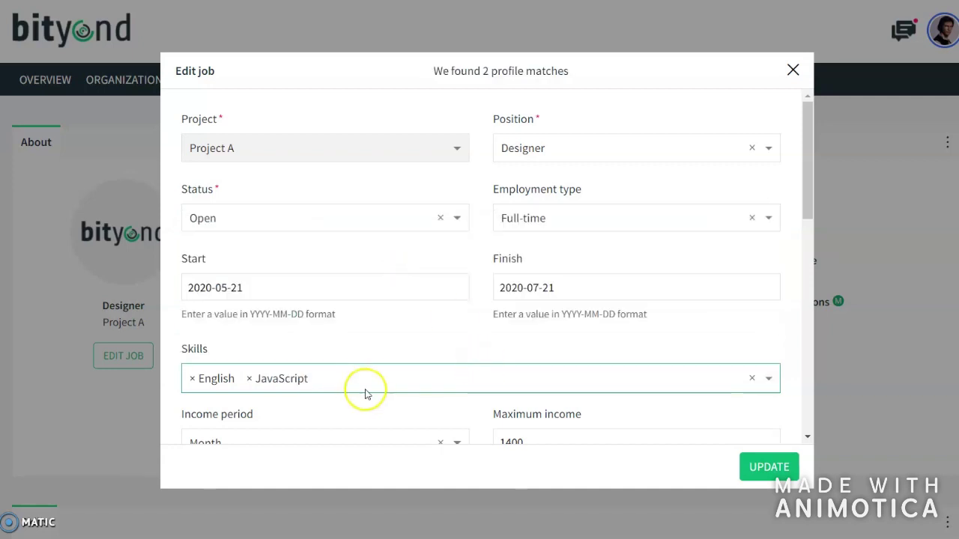
scroll(524, 419, down, 1)
click(769, 466)
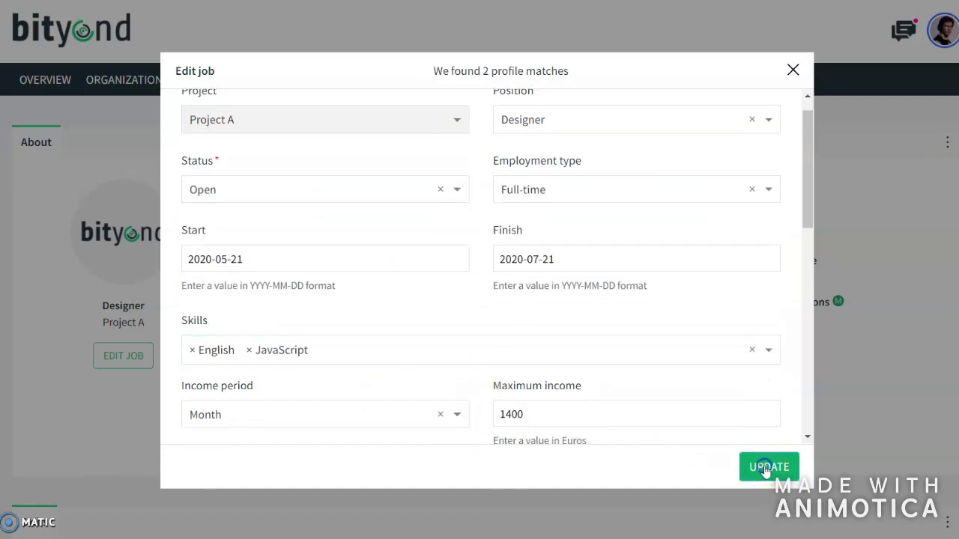
Add MySAP Aerospace & Defense as a new skill of the Designer job
scroll(806, 442, down, 4)
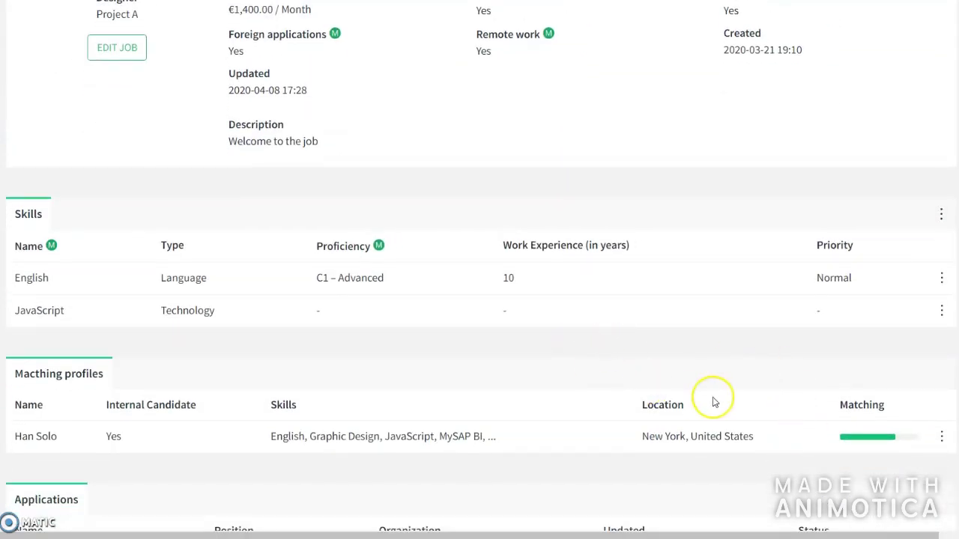
click(941, 215)
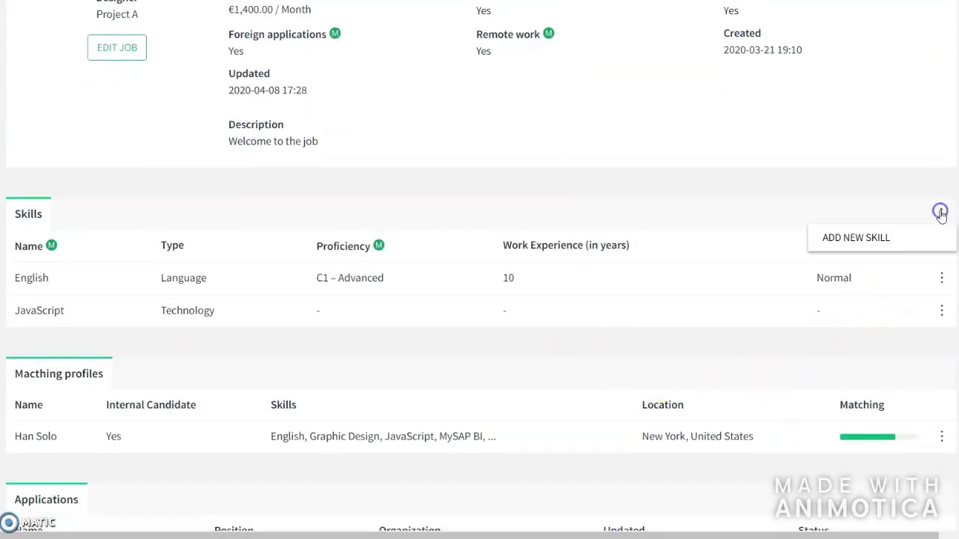
click(862, 238)
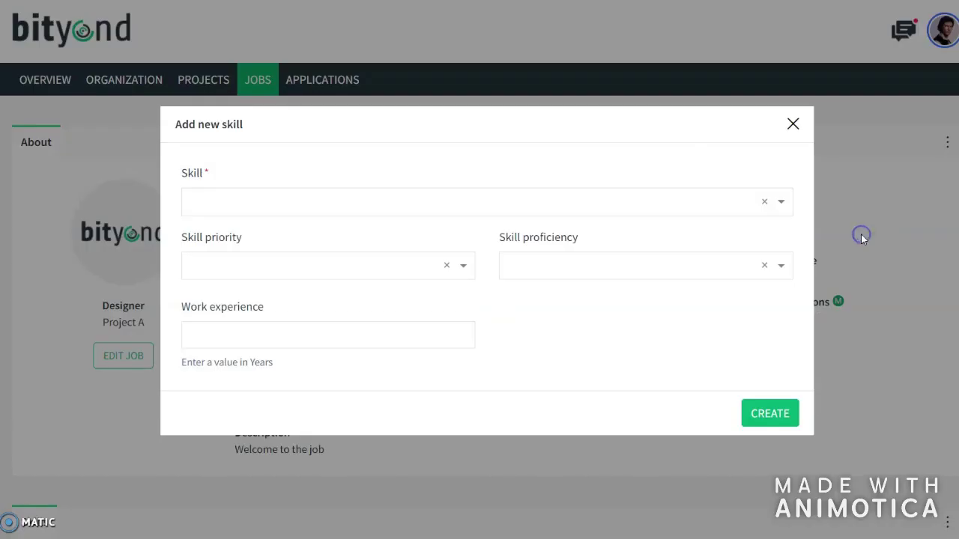
click(396, 202)
text(sap)
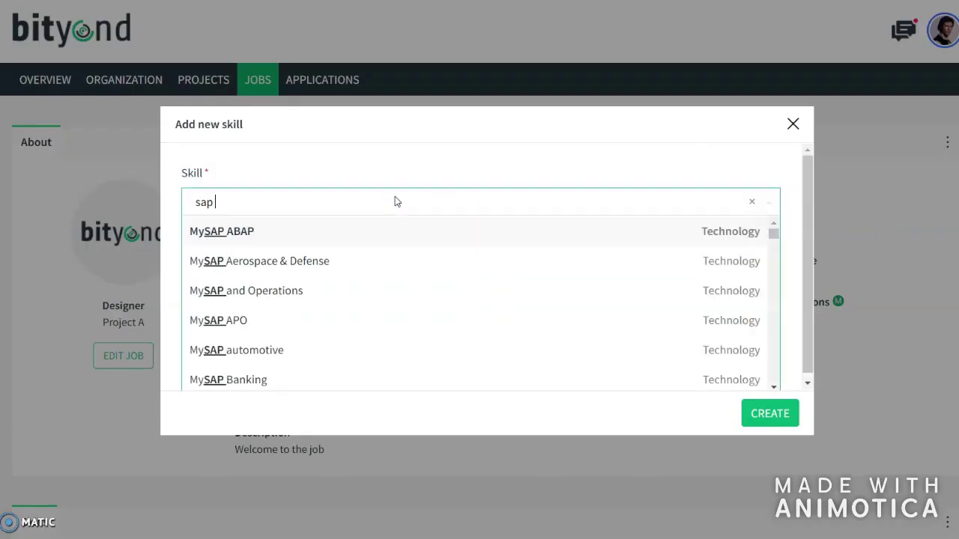
click(318, 266)
click(788, 424)
Delete the MySAP Aerospace & Defense skill from the Designer job and check the matching profiles
scroll(561, 392, down, 4)
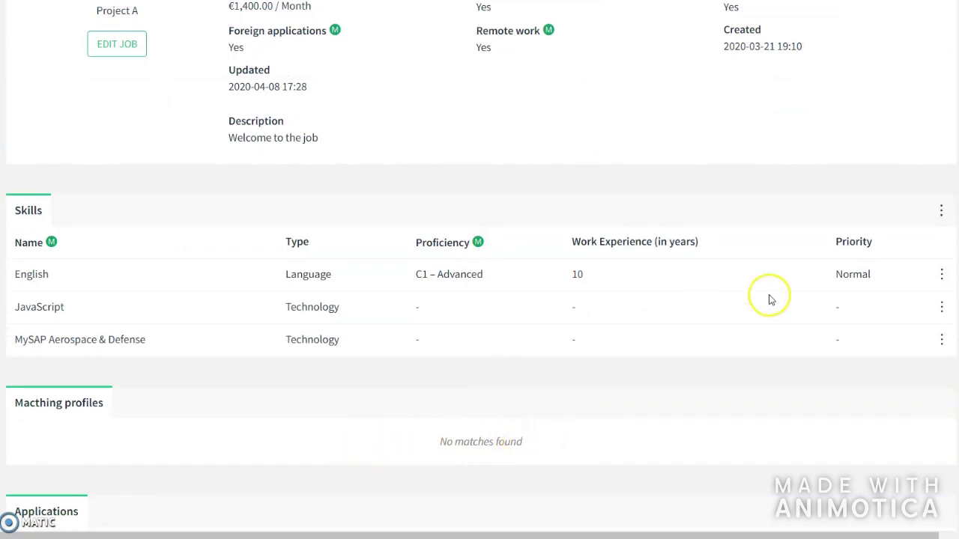
click(941, 341)
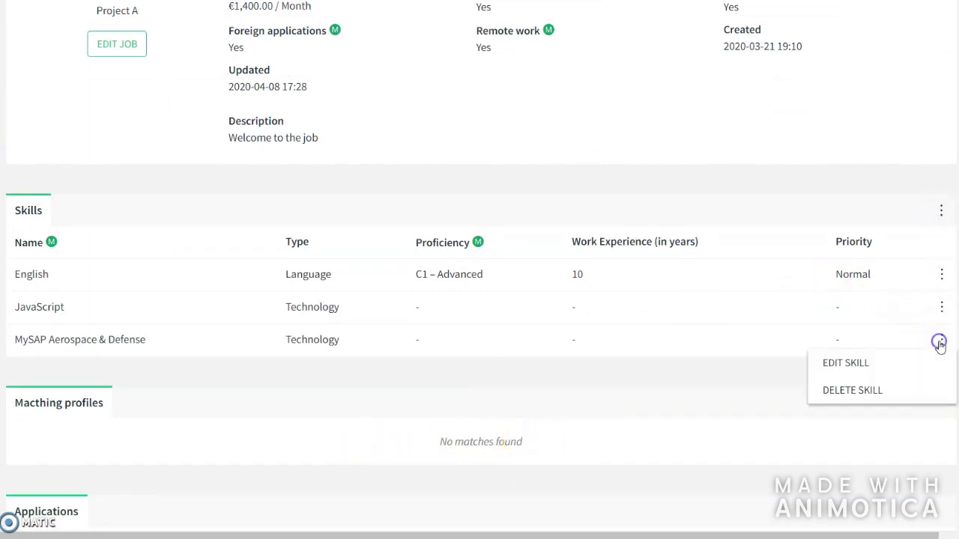
click(825, 386)
scroll(795, 367, down, 1)
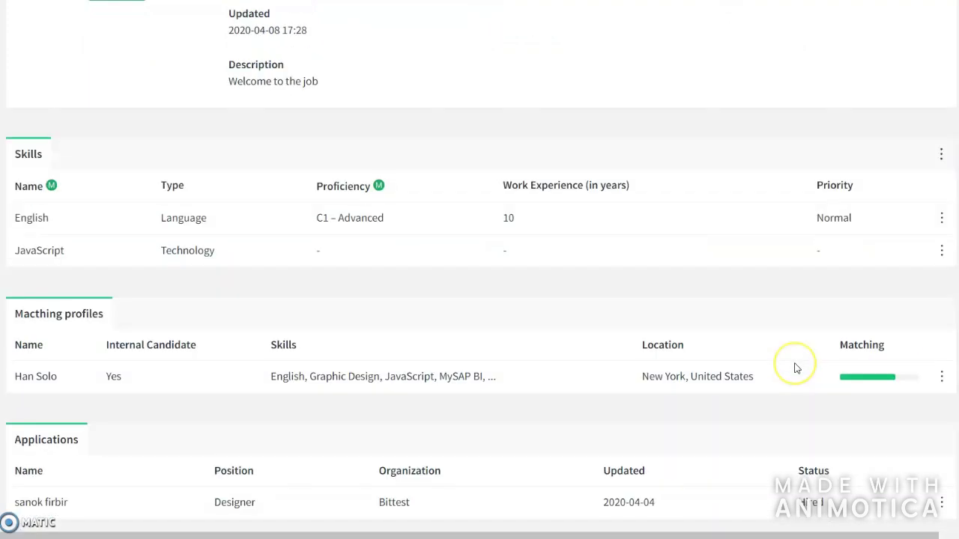
scroll(796, 368, up, 1)
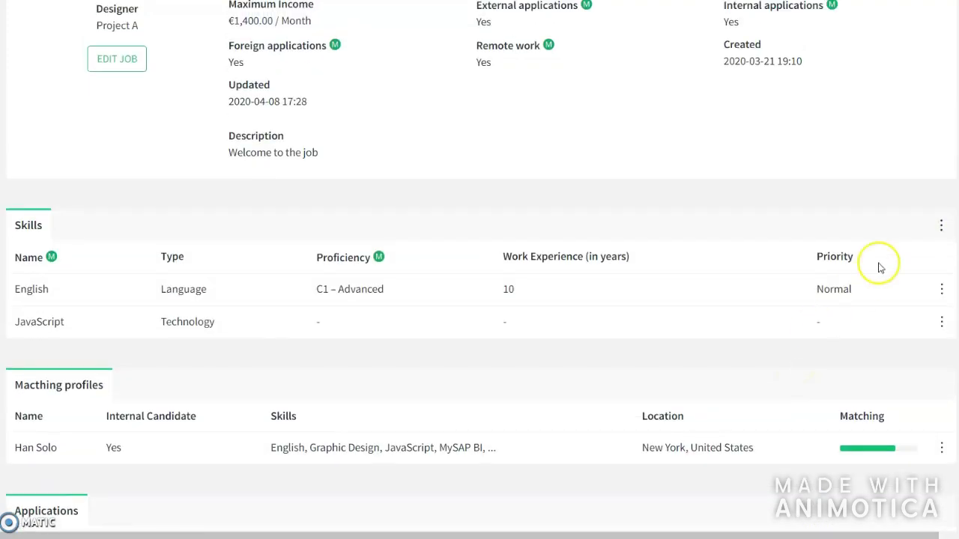
click(942, 229)
click(878, 249)
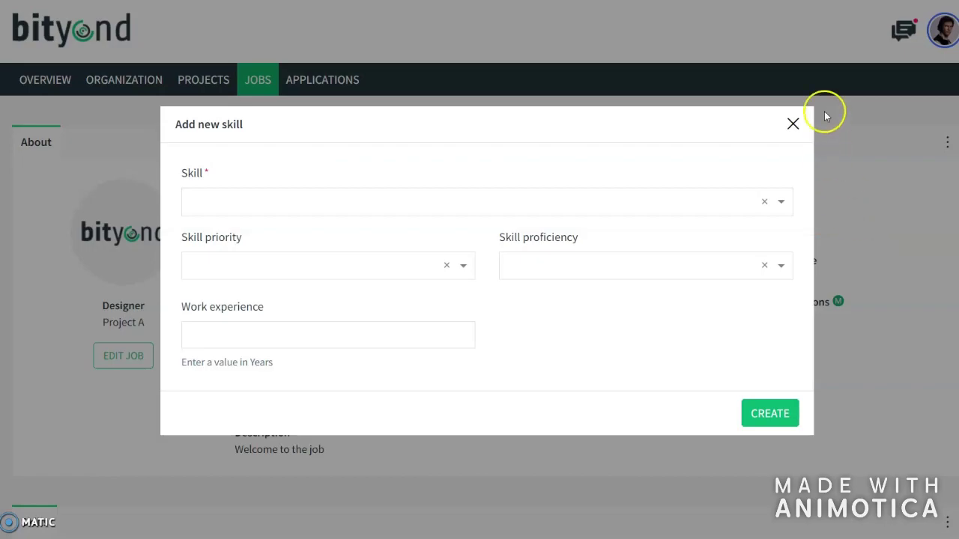
click(792, 124)
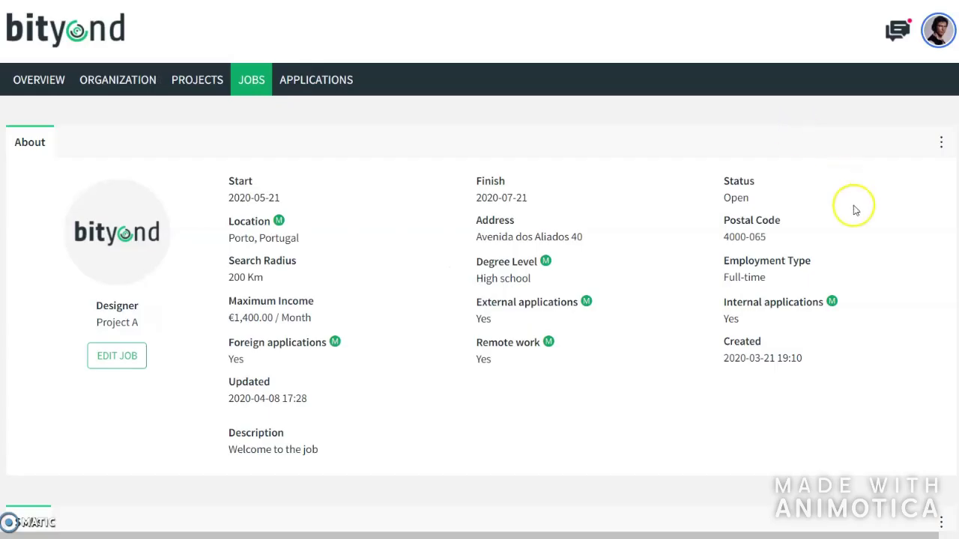
Edit the Designer job, try adding SAP Sybase Adaptive Server Enterprise QC to its skills, and remove that skill again
click(944, 143)
click(888, 160)
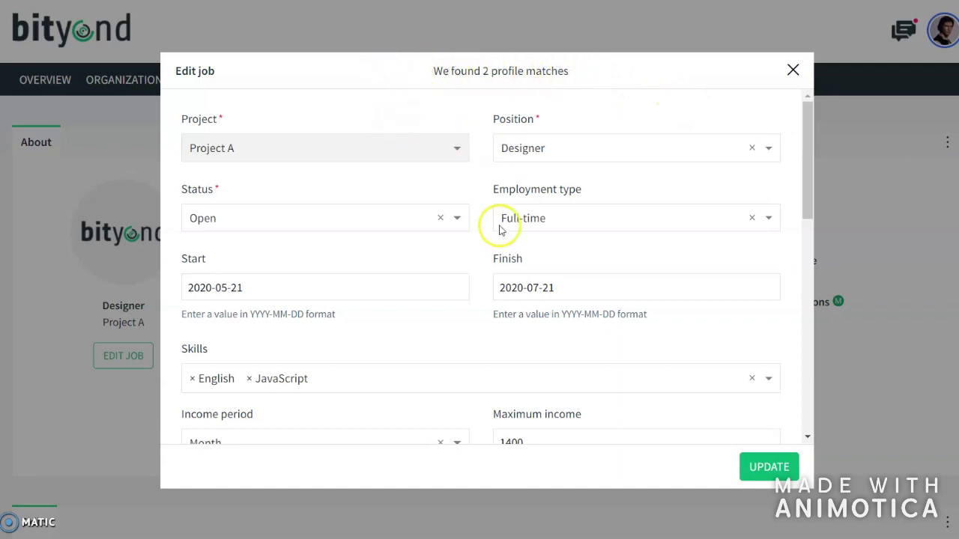
scroll(496, 226, down, 1)
click(346, 292)
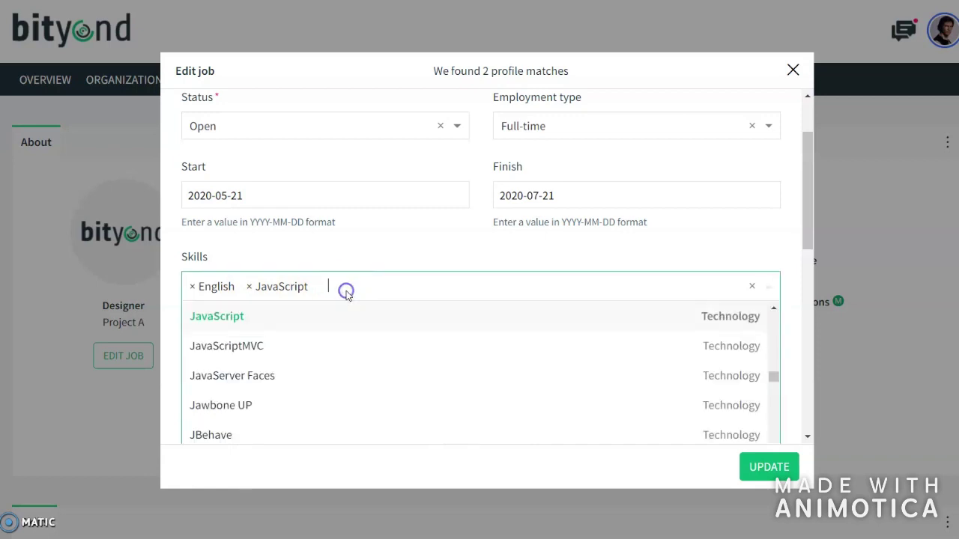
text(sap)
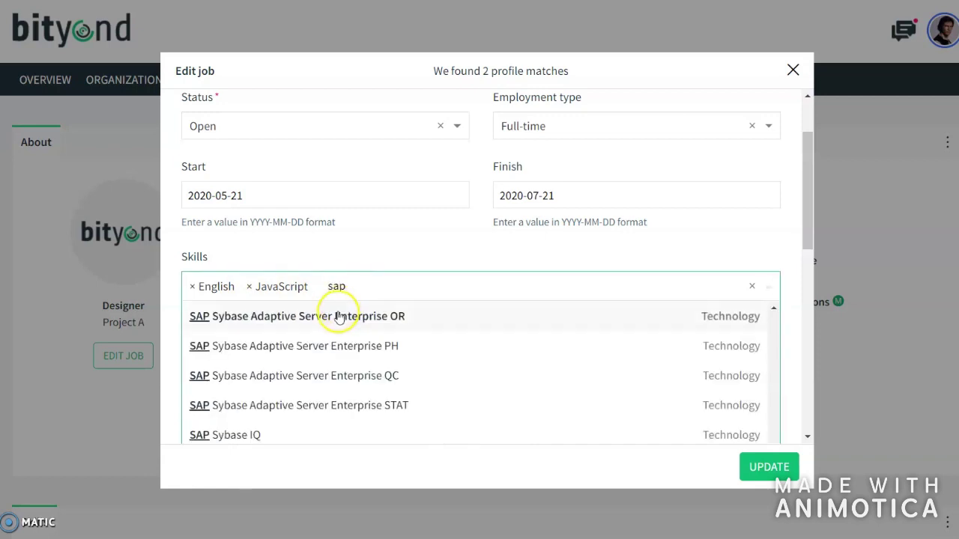
click(328, 375)
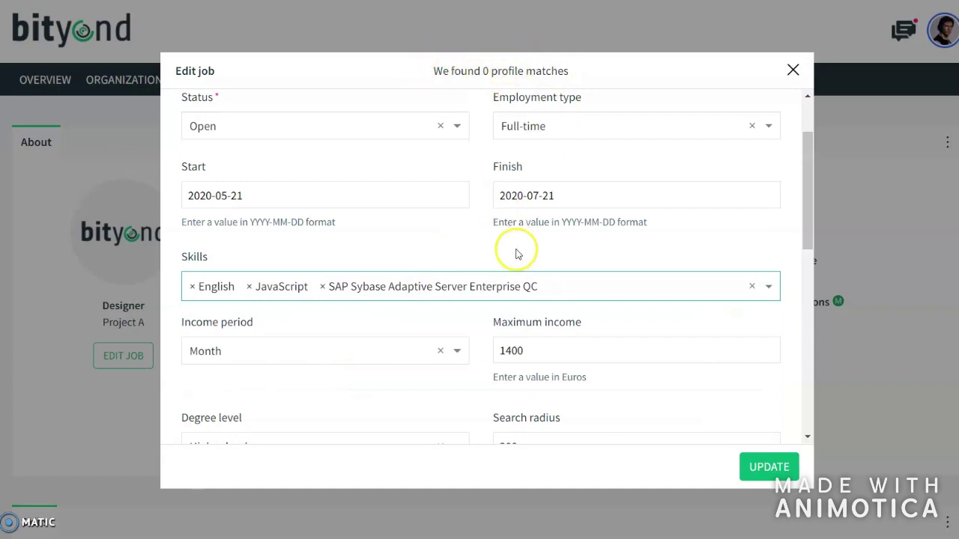
key(BackSpace)
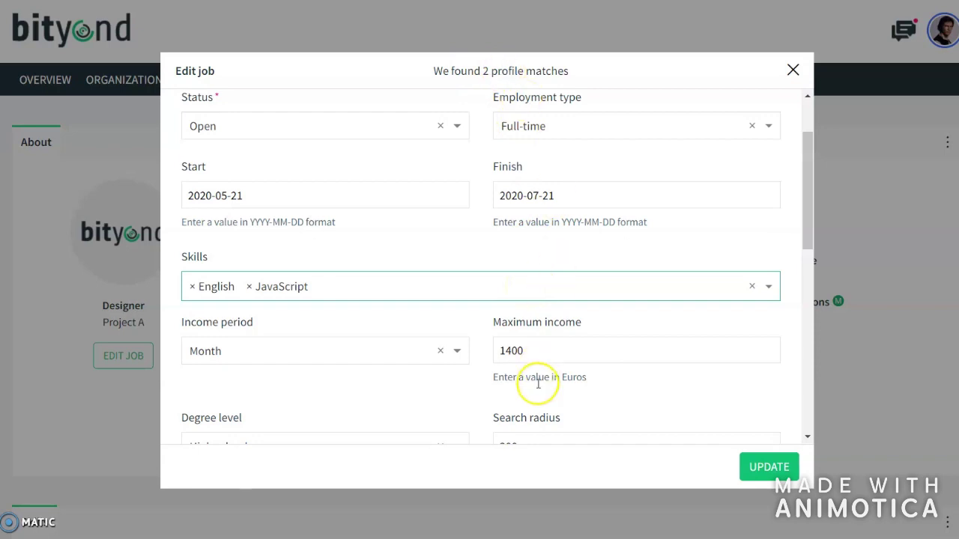
Review the remaining fields of the Designer job down to its description, and save the update
scroll(539, 385, down, 2)
scroll(537, 388, down, 5)
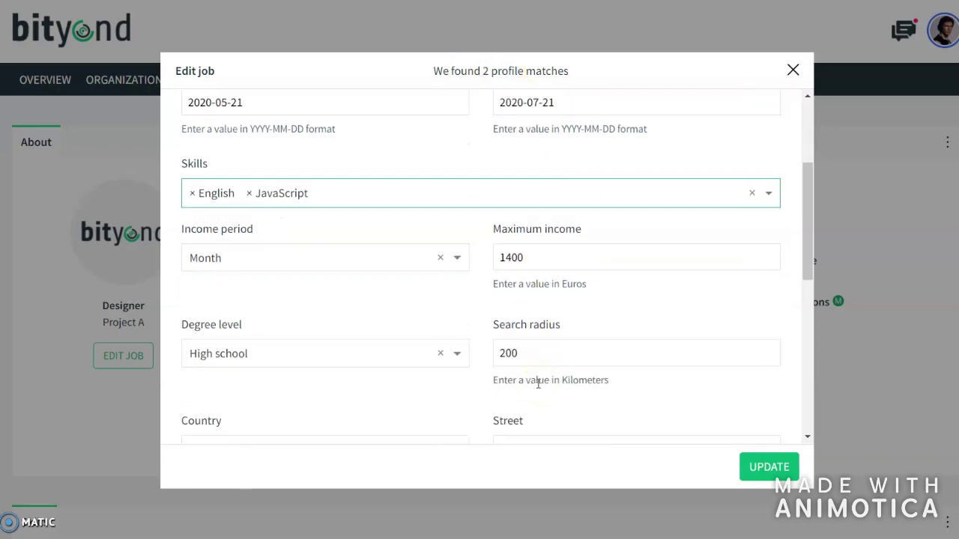
scroll(538, 387, down, 5)
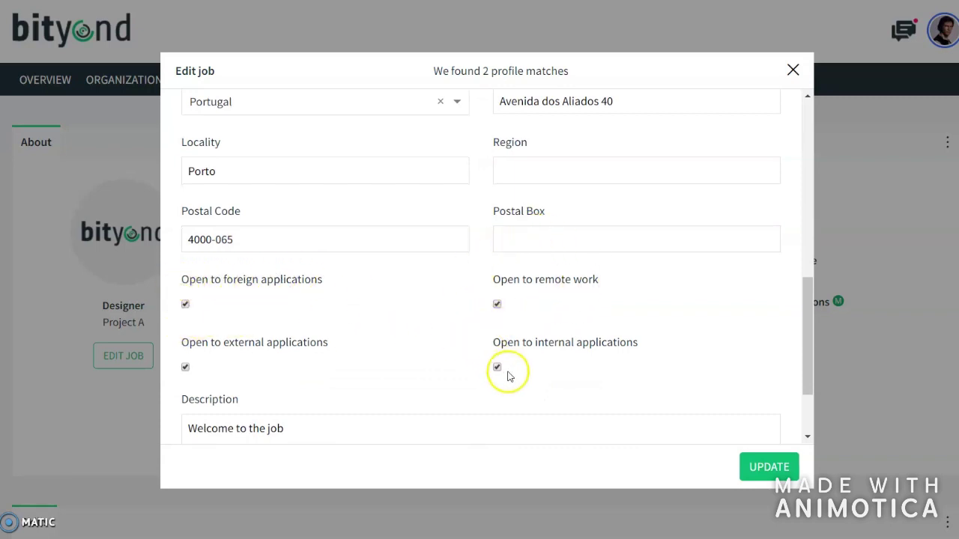
scroll(508, 376, down, 1)
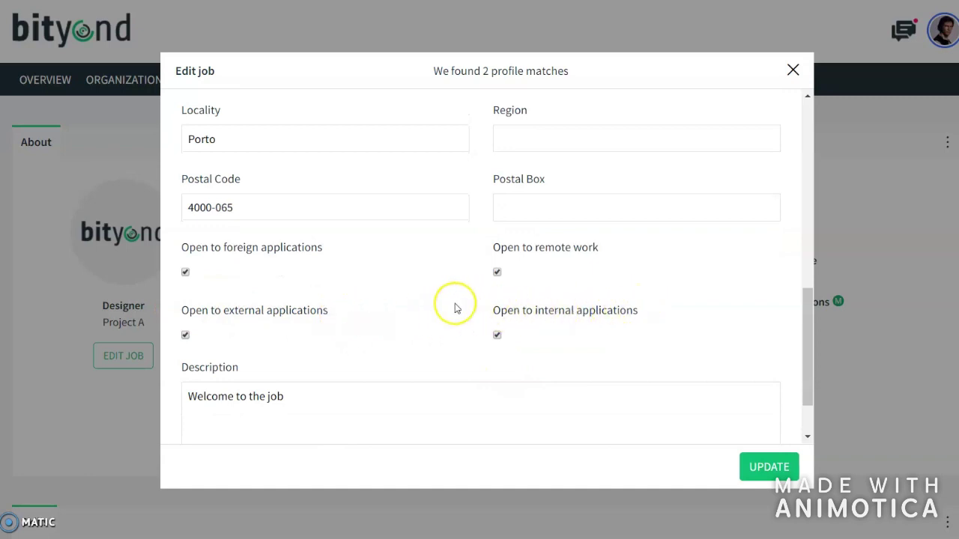
scroll(334, 343, down, 2)
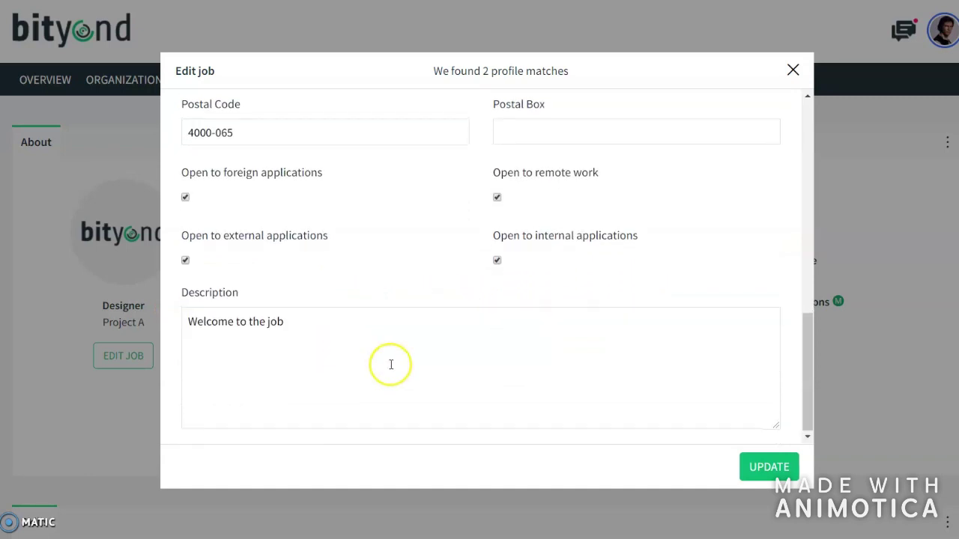
click(775, 475)
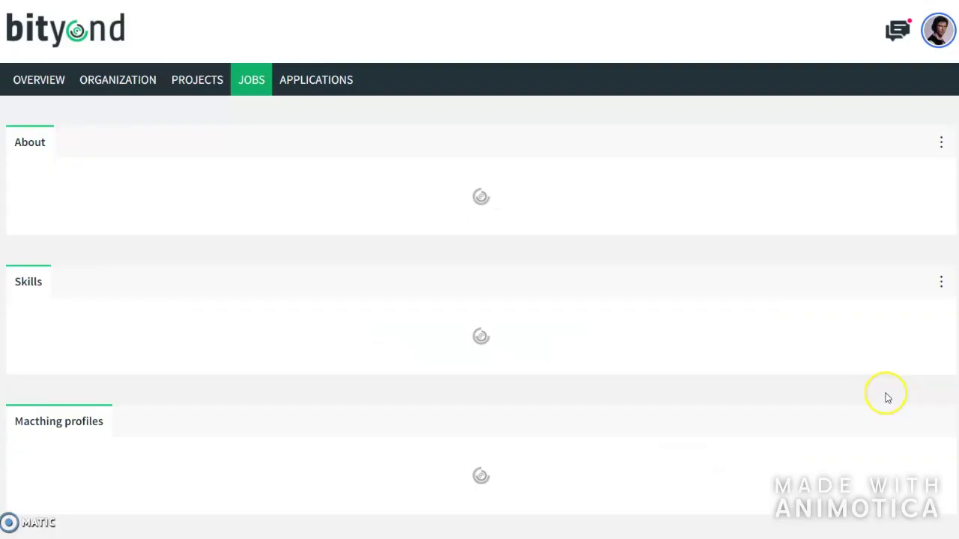
Put the candidate's application for the Designer job on hold
scroll(816, 398, down, 4)
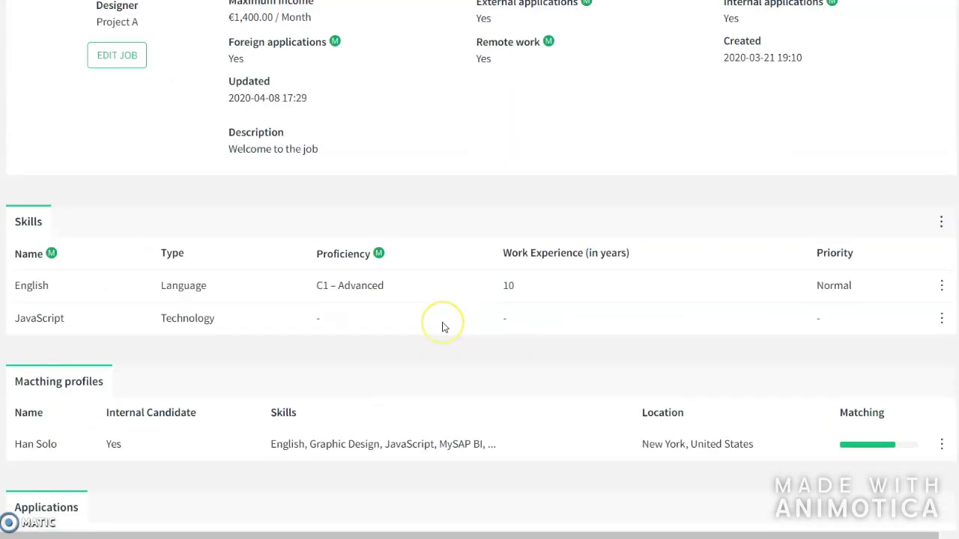
scroll(442, 328, down, 3)
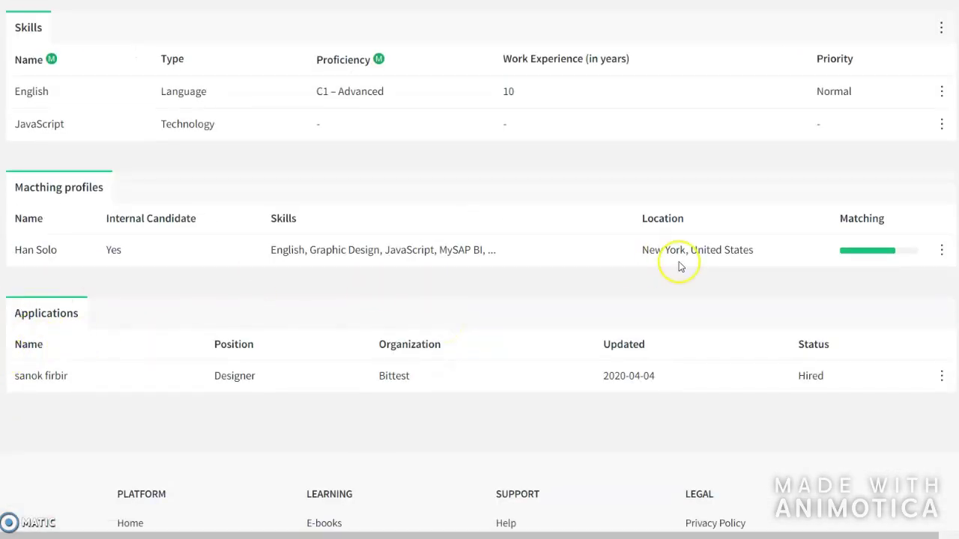
click(939, 380)
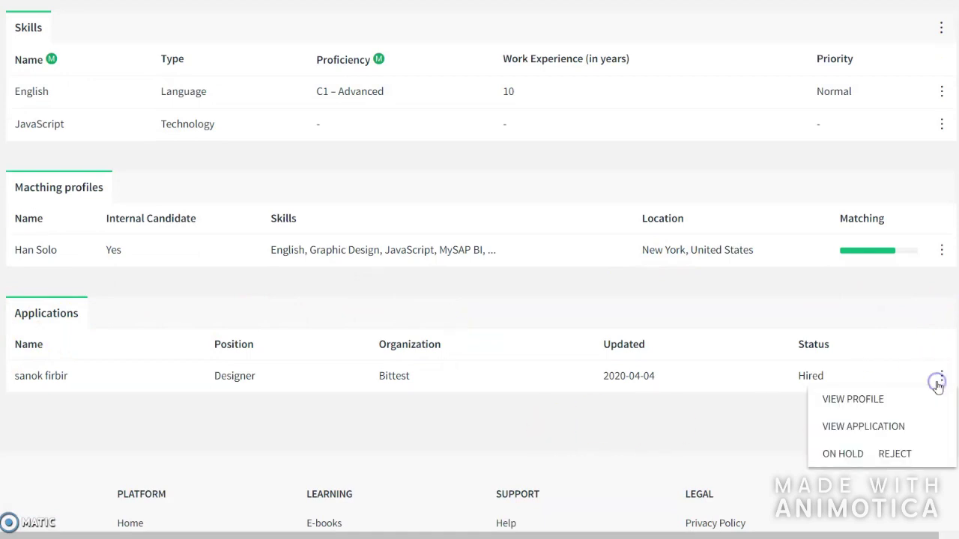
click(843, 459)
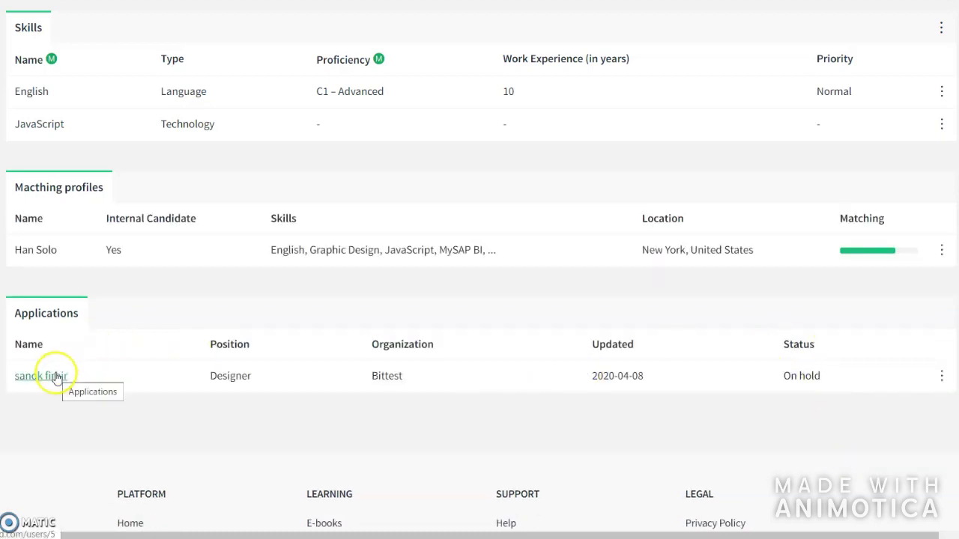
View the Designer application's details from the organization's applications list, and return to the jobs list
scroll(292, 352, up, 10)
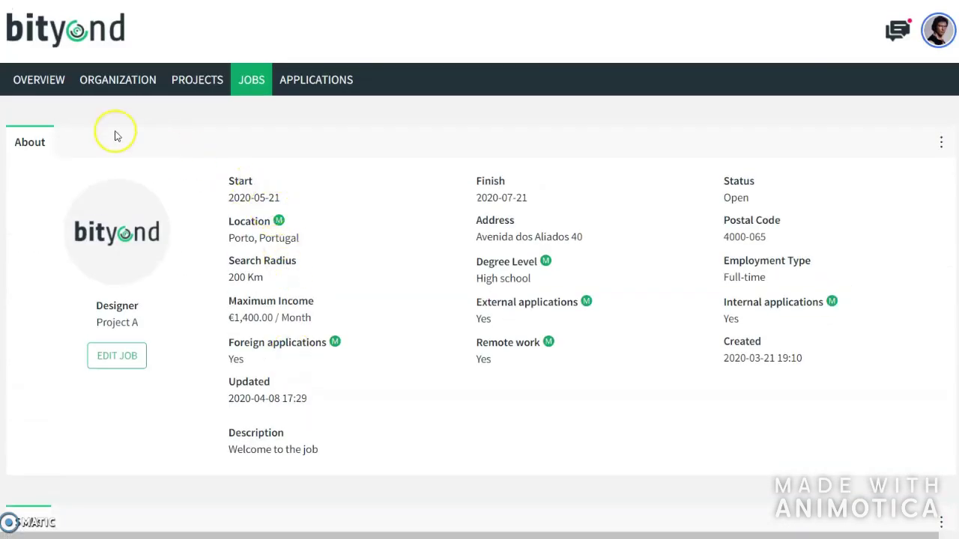
click(323, 93)
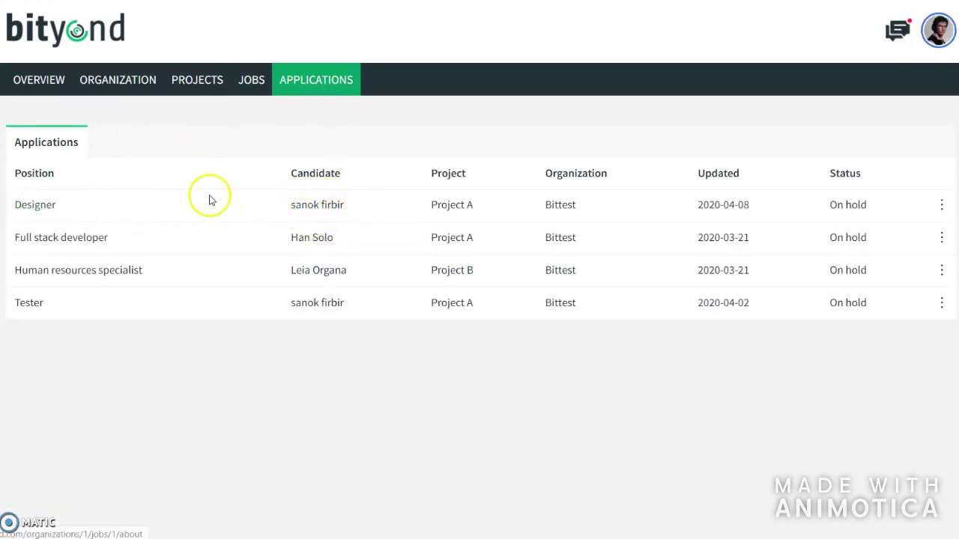
click(943, 206)
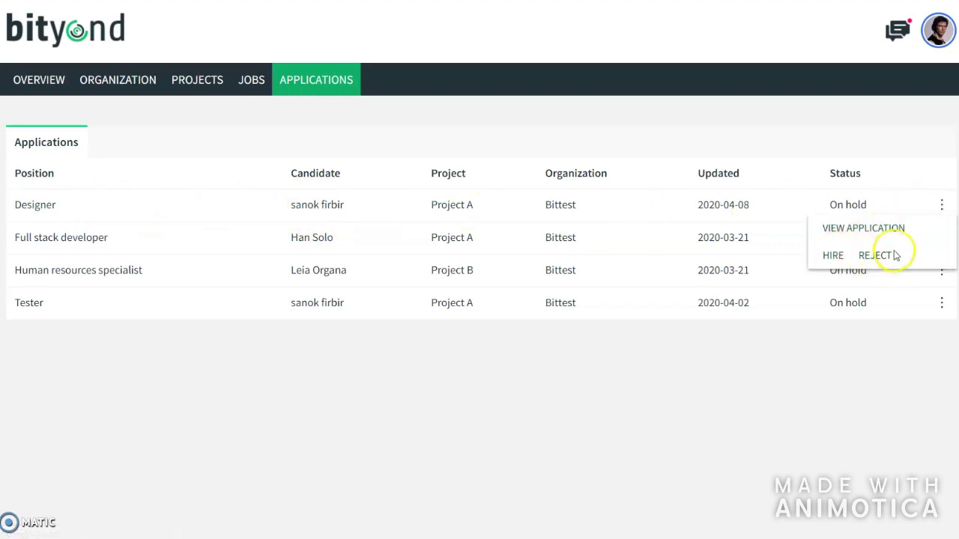
click(858, 233)
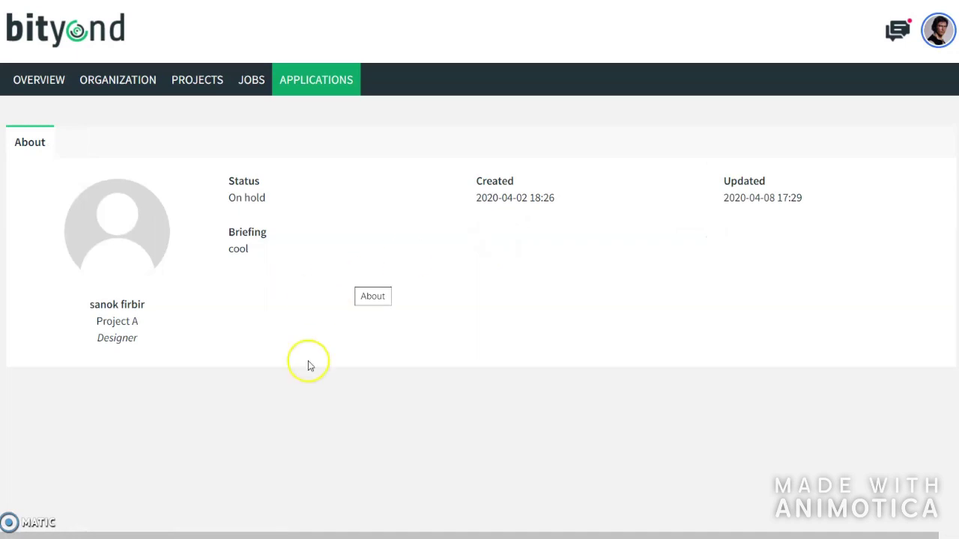
click(246, 93)
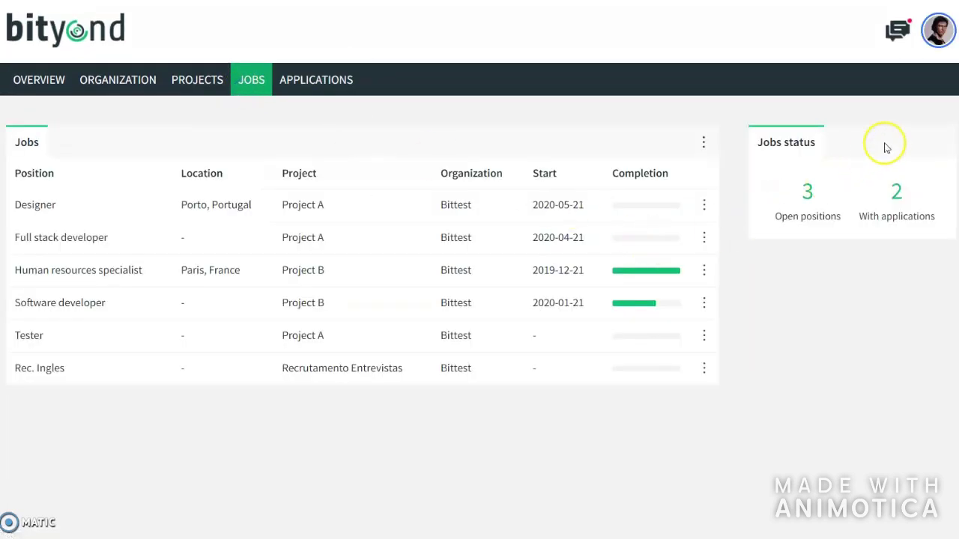
Open the signed-in user's own profile from the account options
click(939, 38)
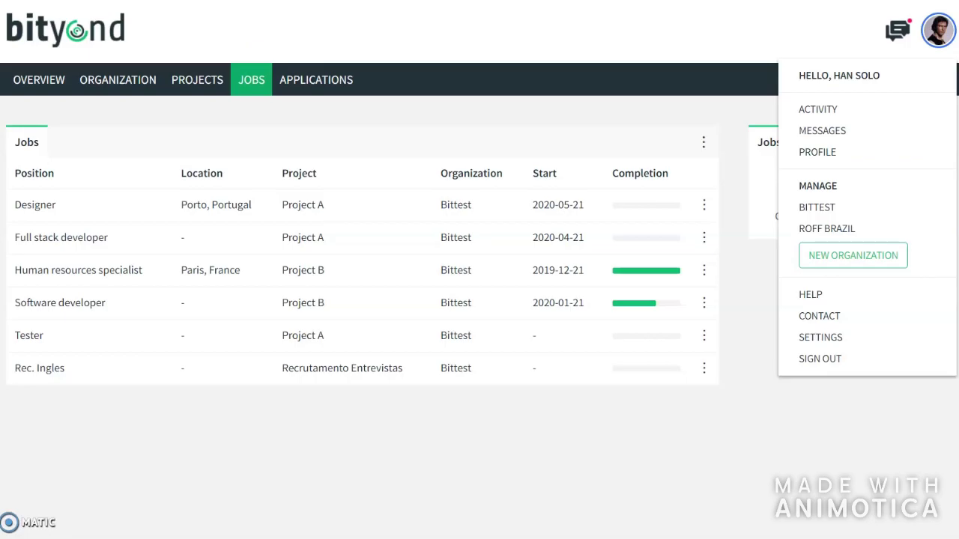
click(808, 433)
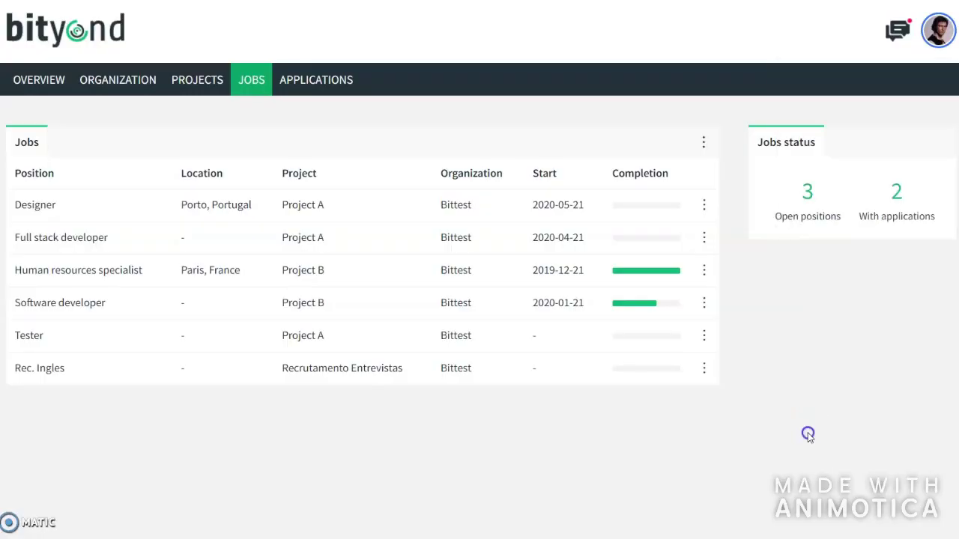
click(938, 29)
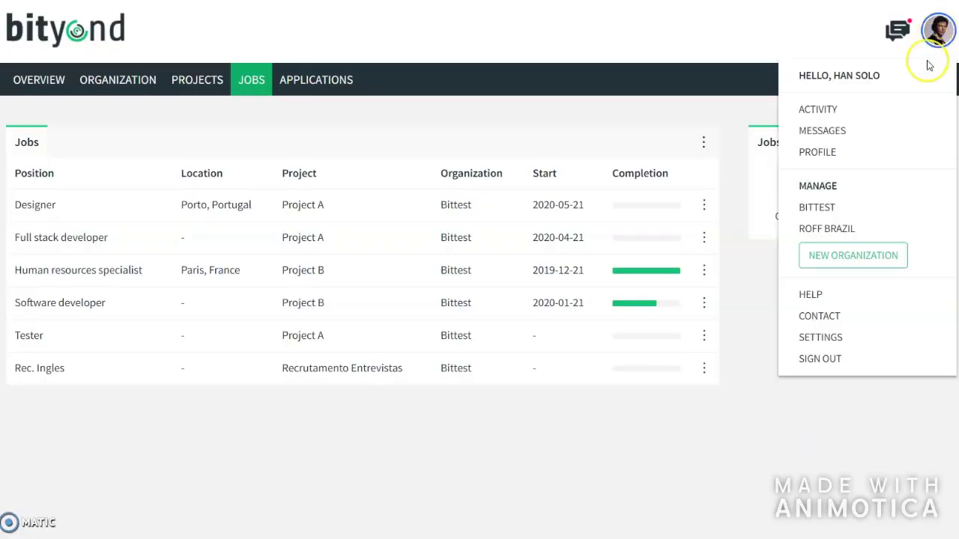
click(826, 153)
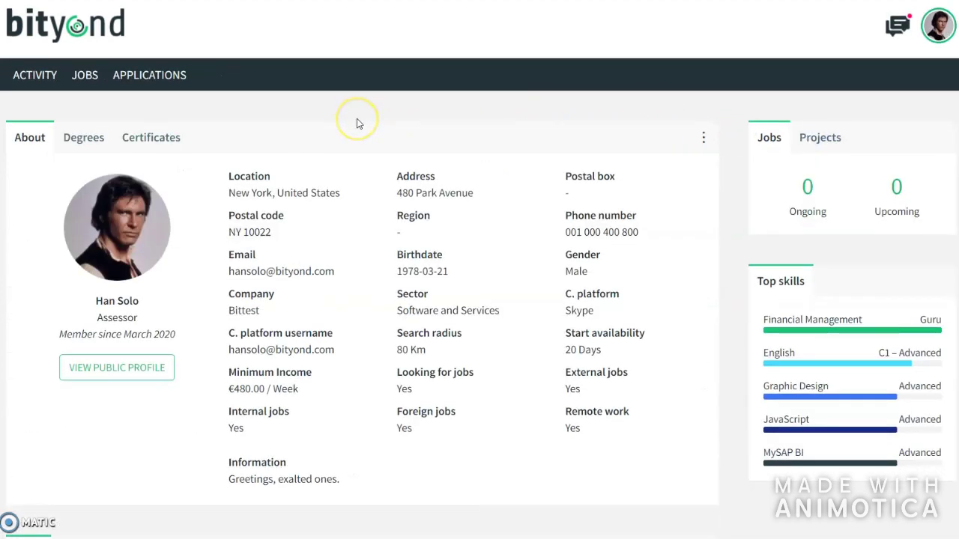
Check the options for adding a skill to the profile and for managing its English skill
scroll(357, 120, down, 2)
scroll(357, 119, down, 5)
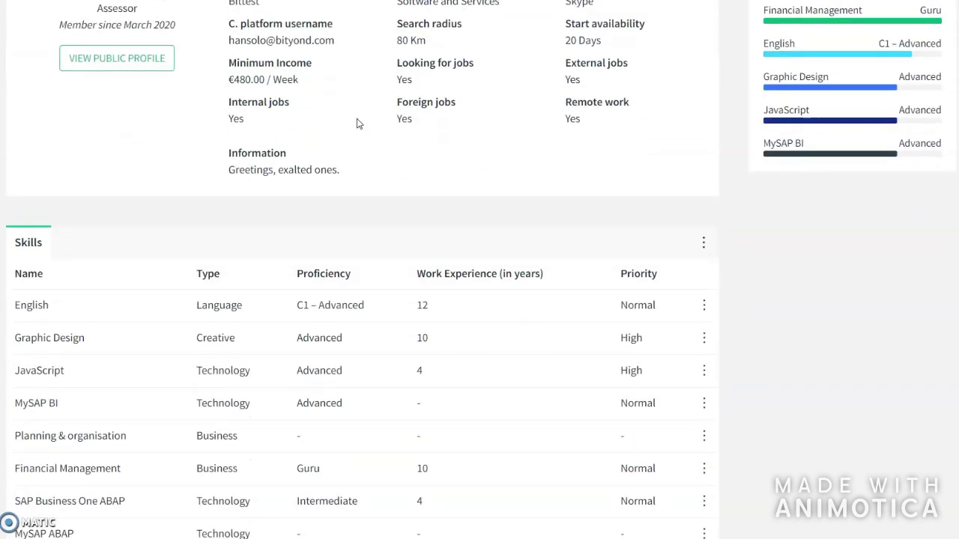
click(707, 130)
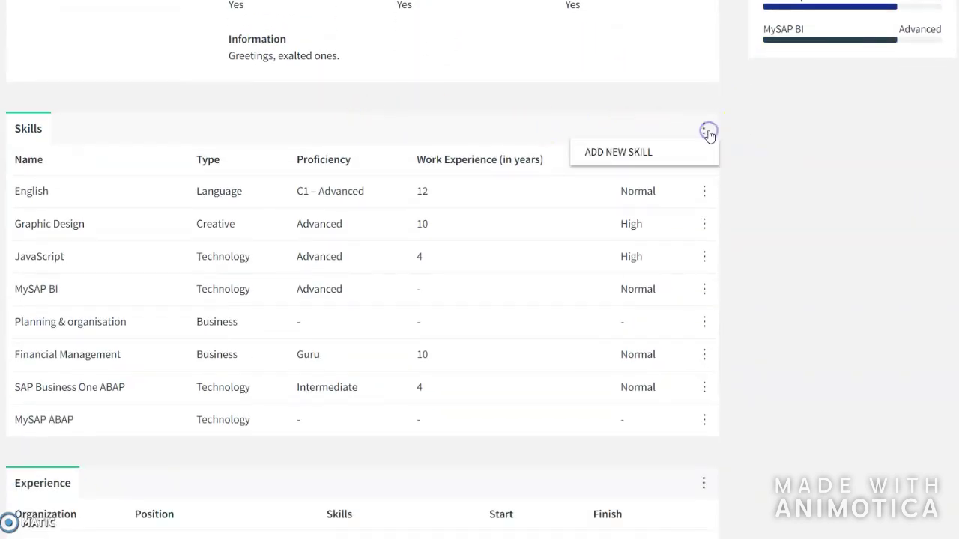
click(747, 141)
scroll(721, 160, down, 1)
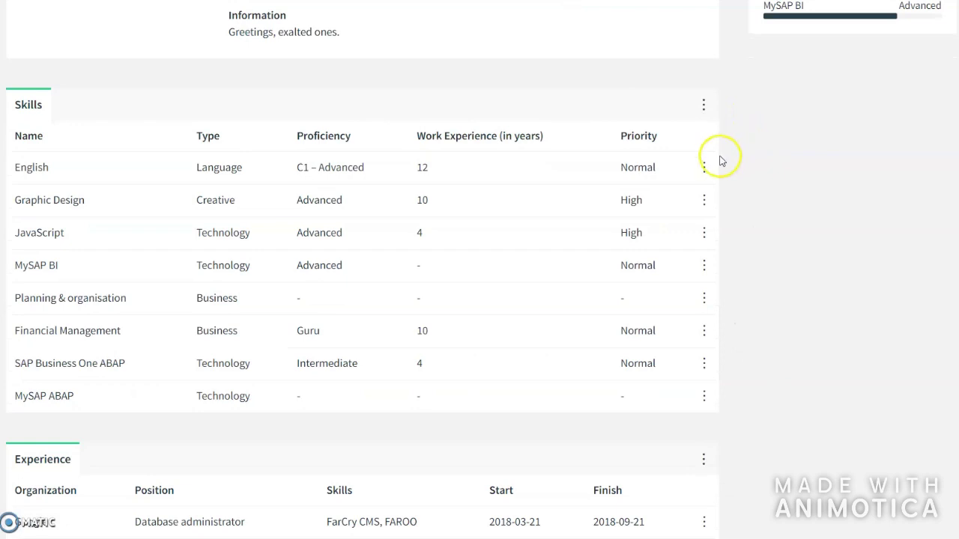
click(707, 171)
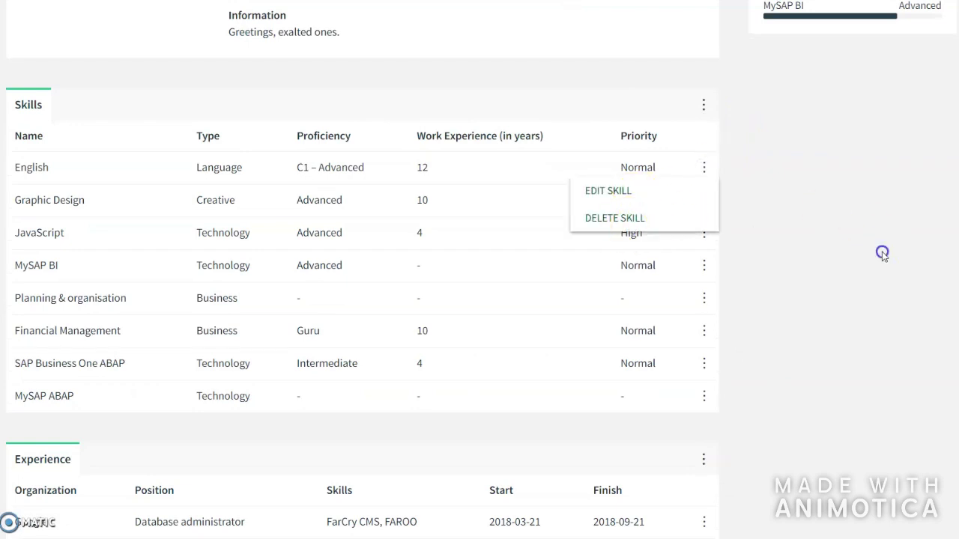
click(882, 253)
Check the option for adding experience, and view the details of the Google database administrator experience
scroll(883, 255, down, 2)
click(705, 314)
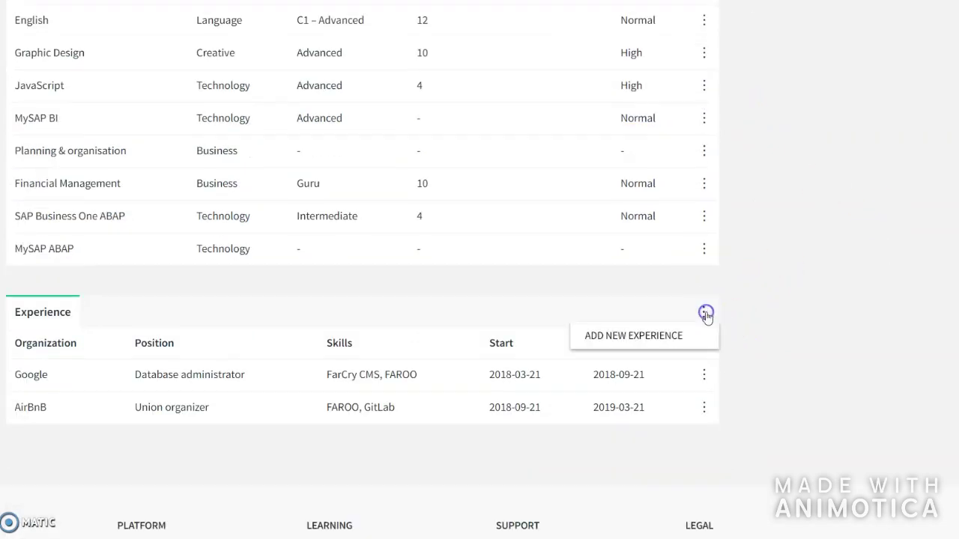
click(706, 379)
click(647, 454)
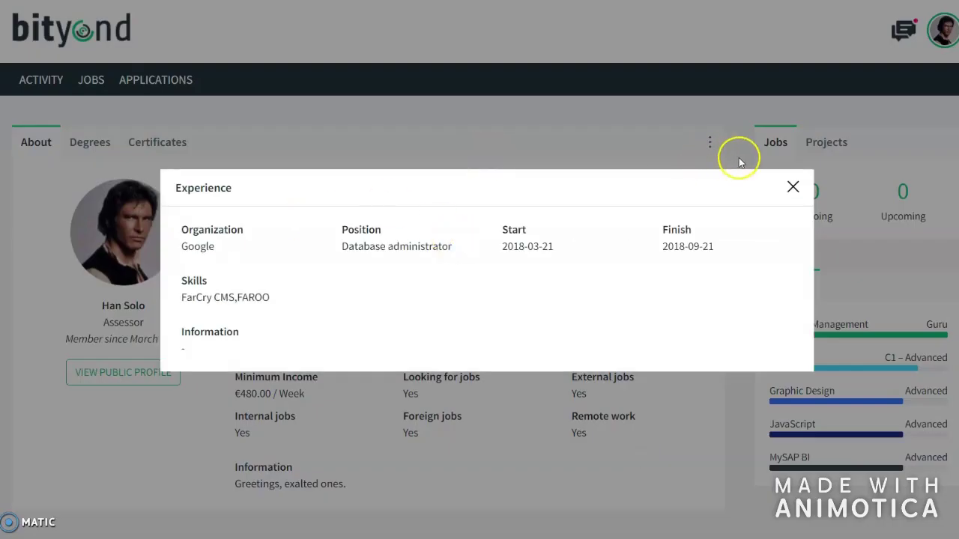
click(793, 186)
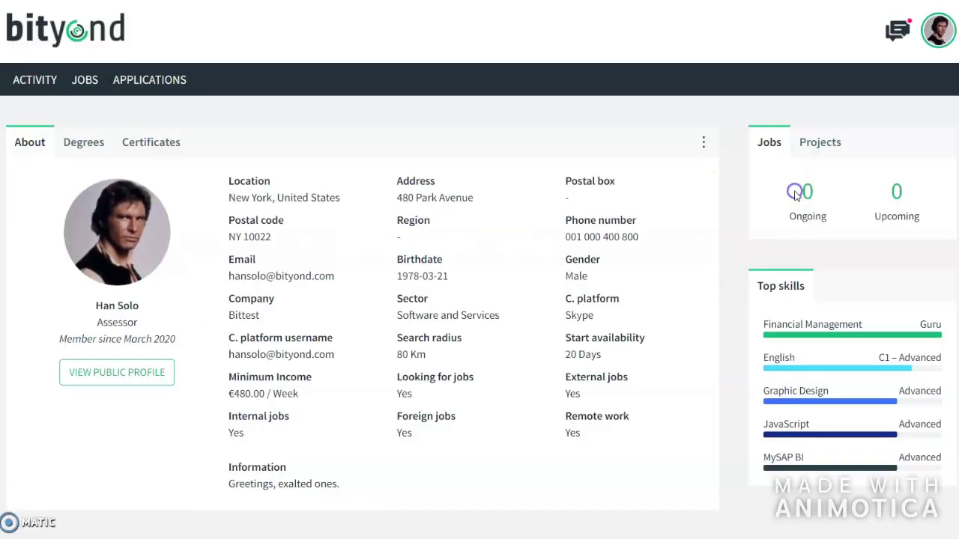
Show the profile's degrees and check the options for the list and the History of Design degree
click(96, 142)
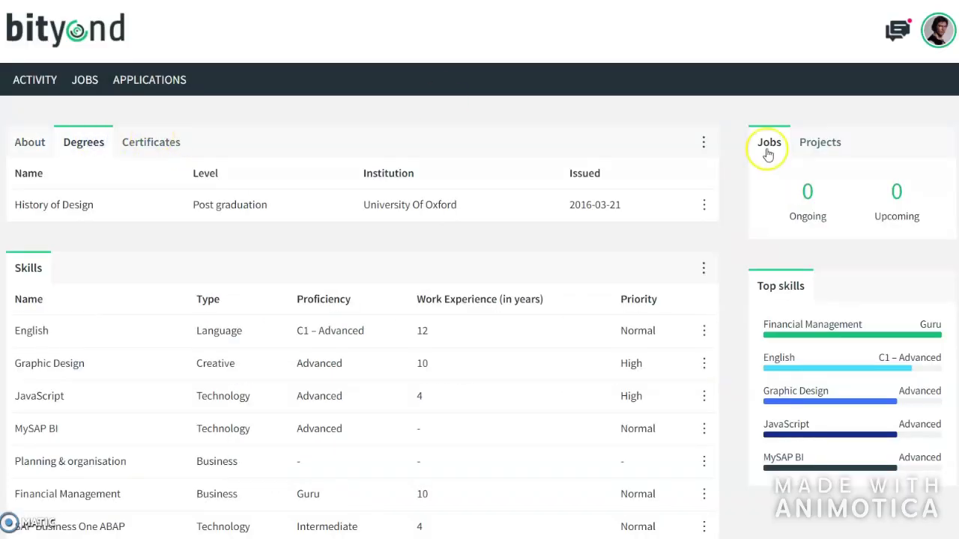
click(704, 143)
click(704, 143)
click(703, 207)
Show the profile's certificates and check the options for the list and the Adobe Certified Expert certificate
click(167, 147)
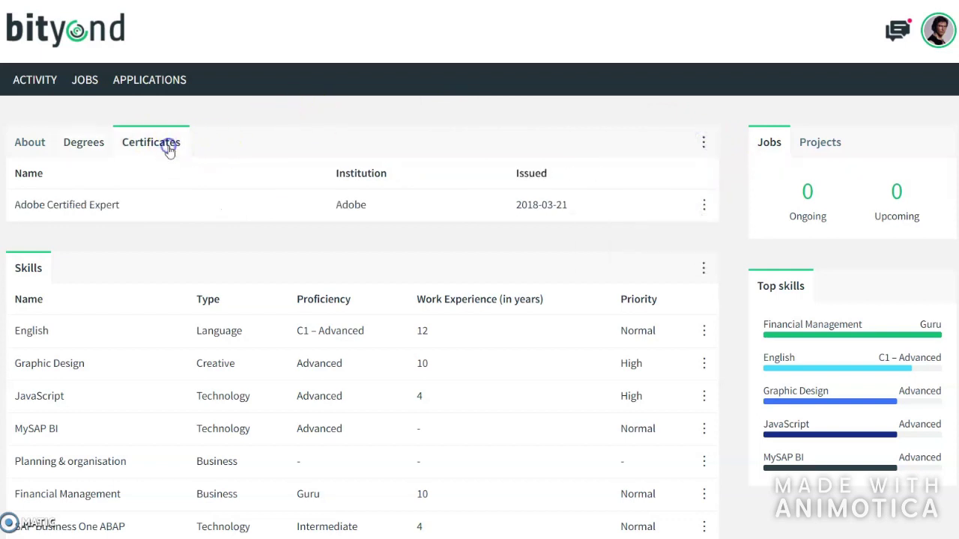
click(703, 144)
click(702, 144)
click(706, 204)
click(706, 204)
Look over the profile's general information and skills, and open its public version
click(34, 144)
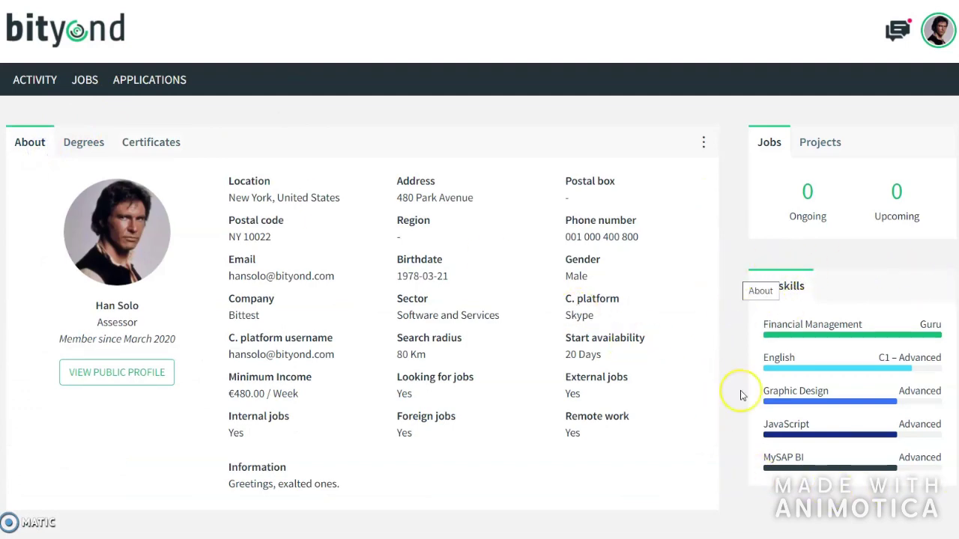
scroll(740, 393, down, 5)
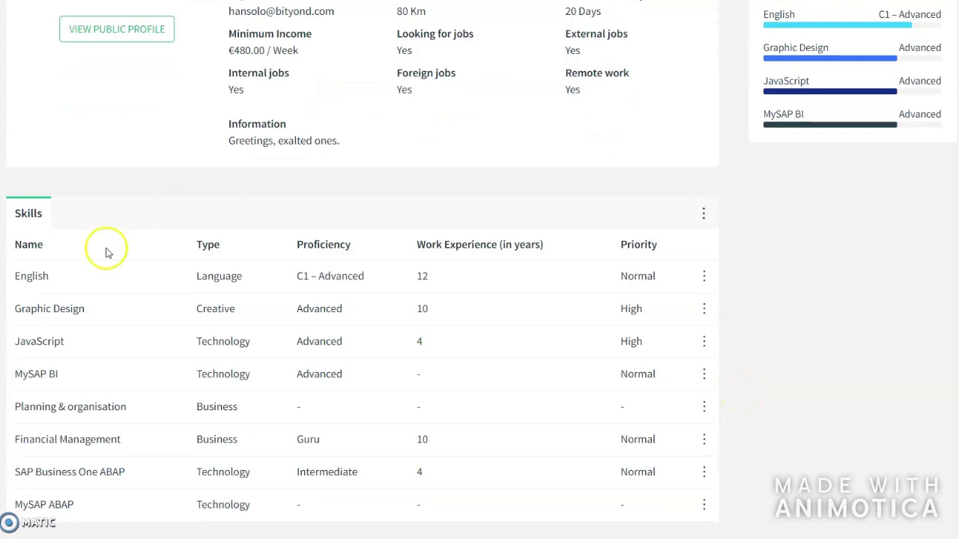
scroll(787, 260, up, 1)
scroll(787, 260, up, 4)
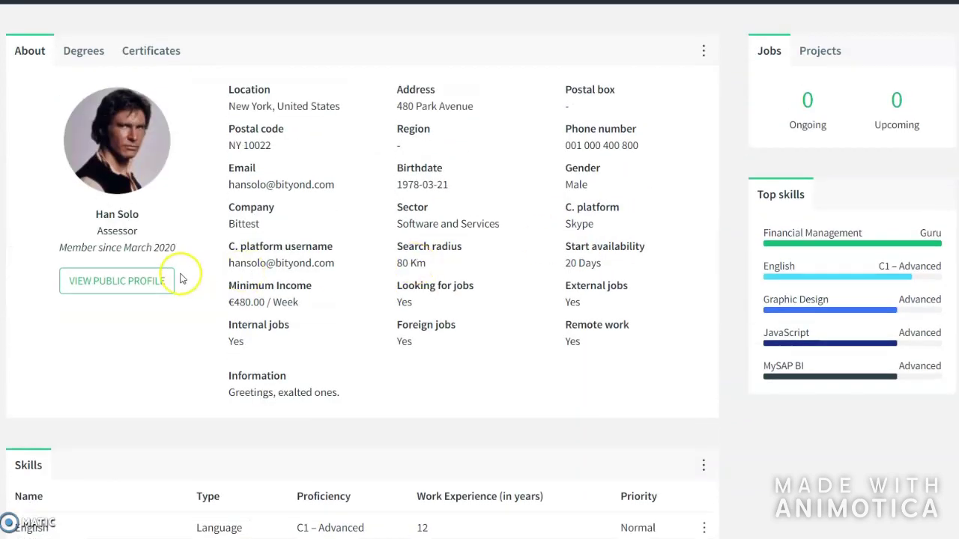
click(151, 279)
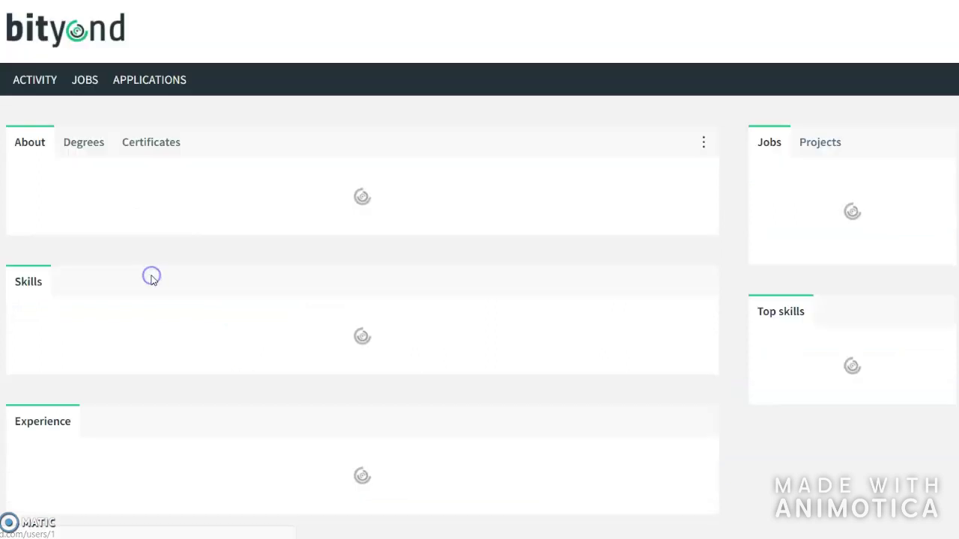